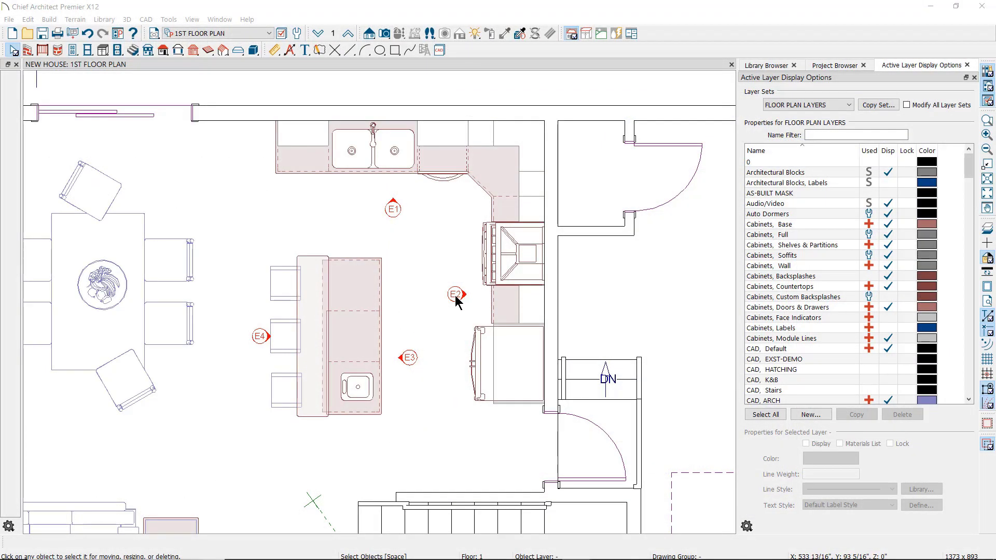
Select the kitchen's E2 elevation camera and open its Kitchen Elevation 2 view
click(456, 295)
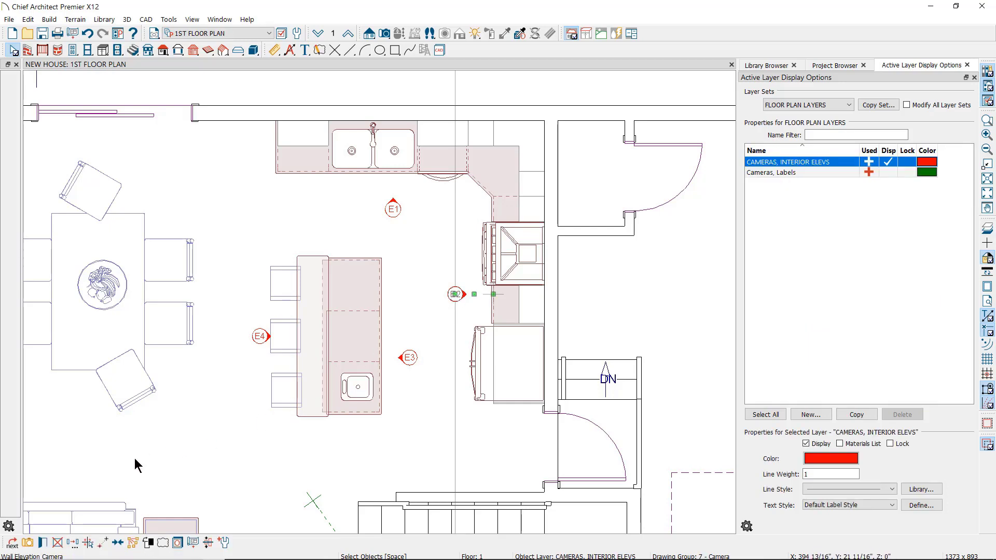
click(28, 542)
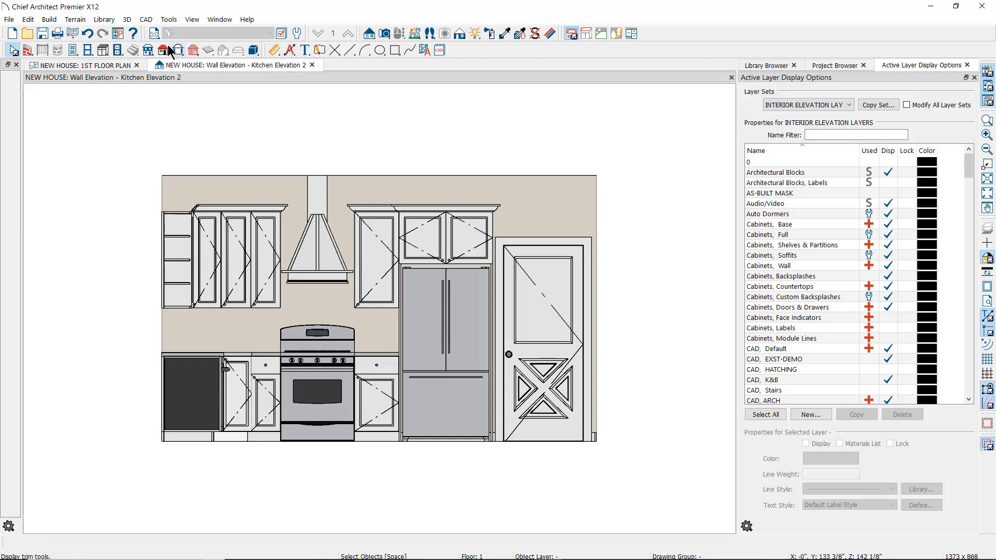
Browse the CAD > Dimensions menu, then close it without choosing a command
click(146, 21)
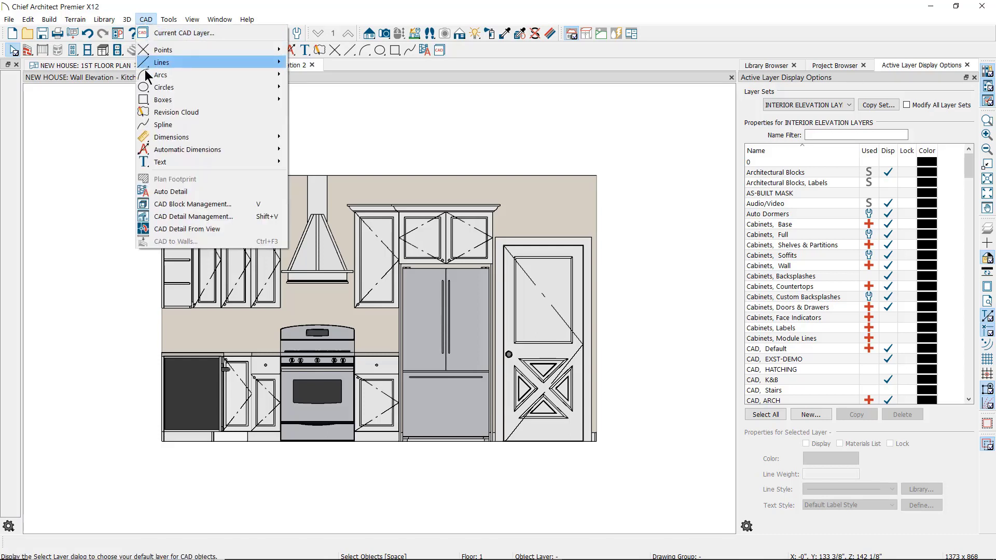
mouse_move(159, 139)
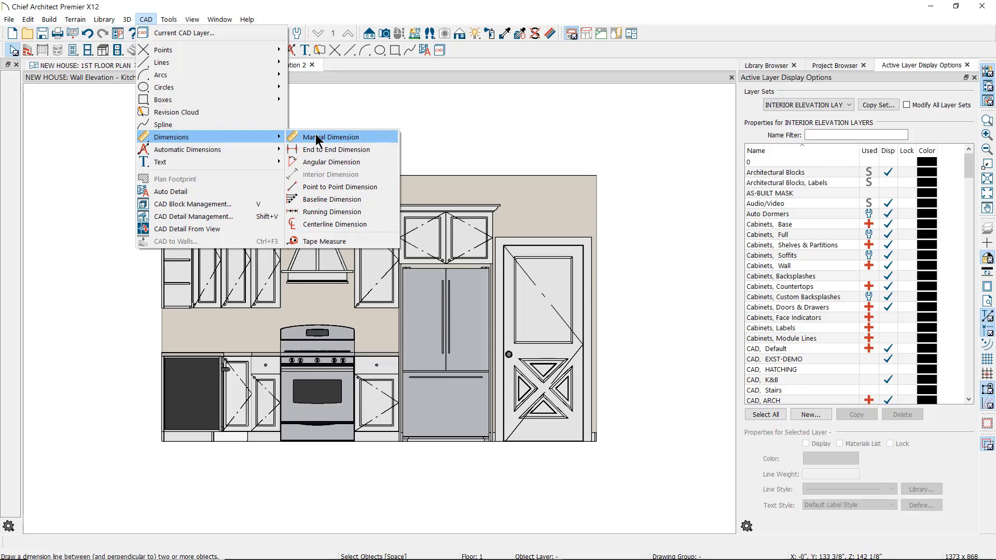
key(Escape)
key(Escape)
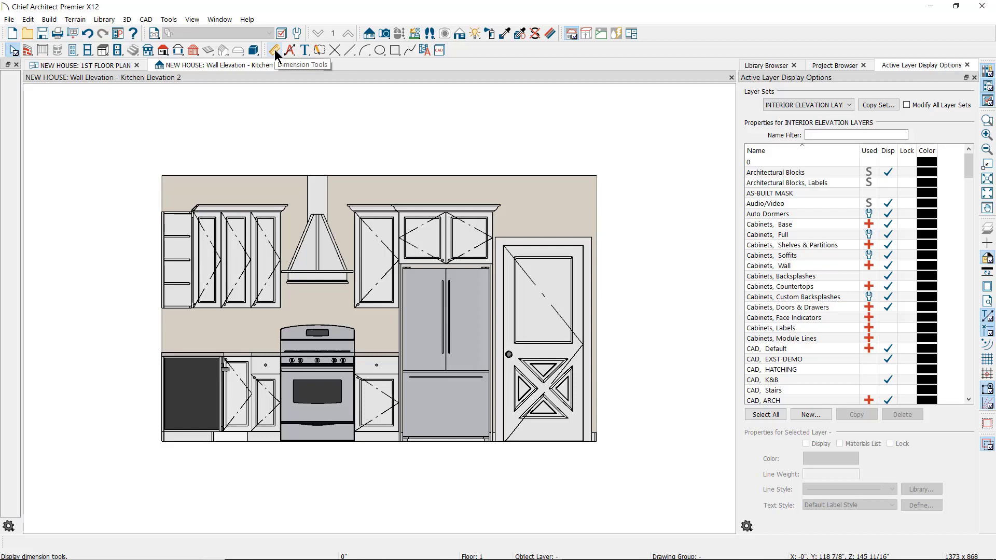
Draw a manual horizontal dimension across the upper wall cabinets and range hood
click(275, 49)
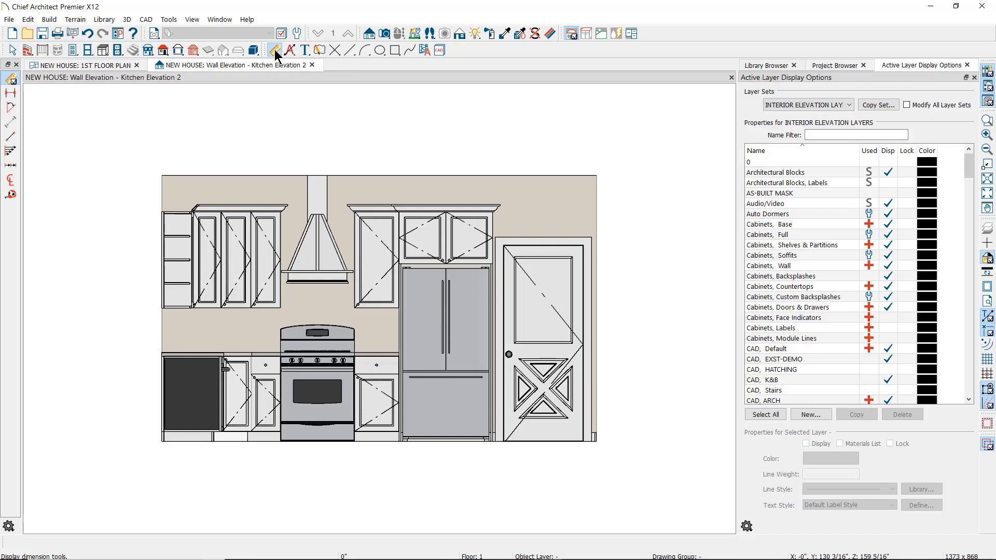
click(10, 80)
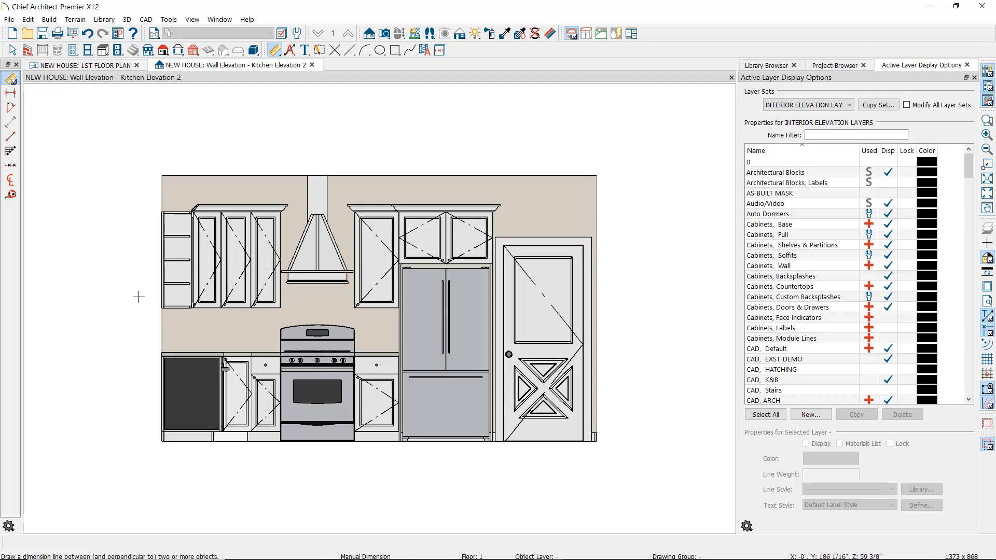
drag(146, 299, 436, 298)
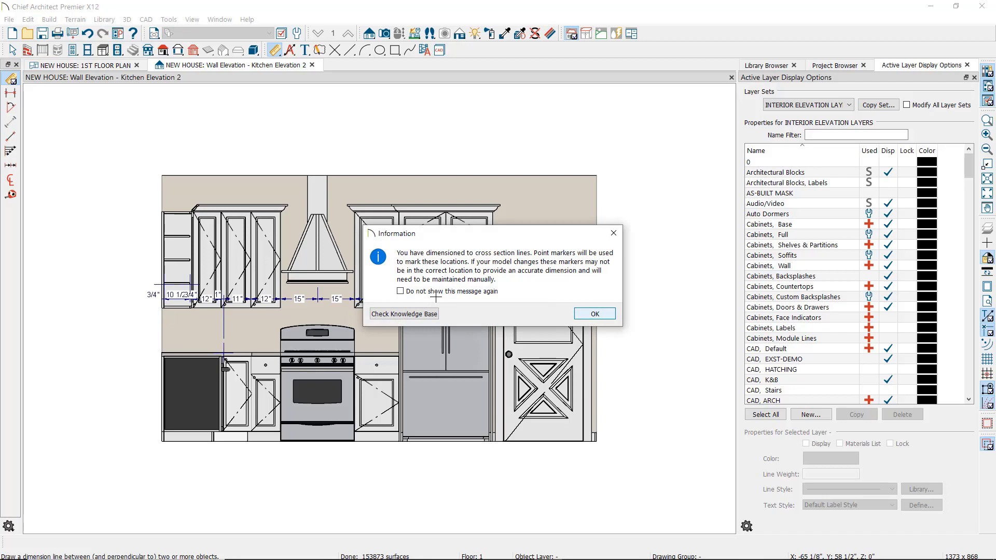
key(Return)
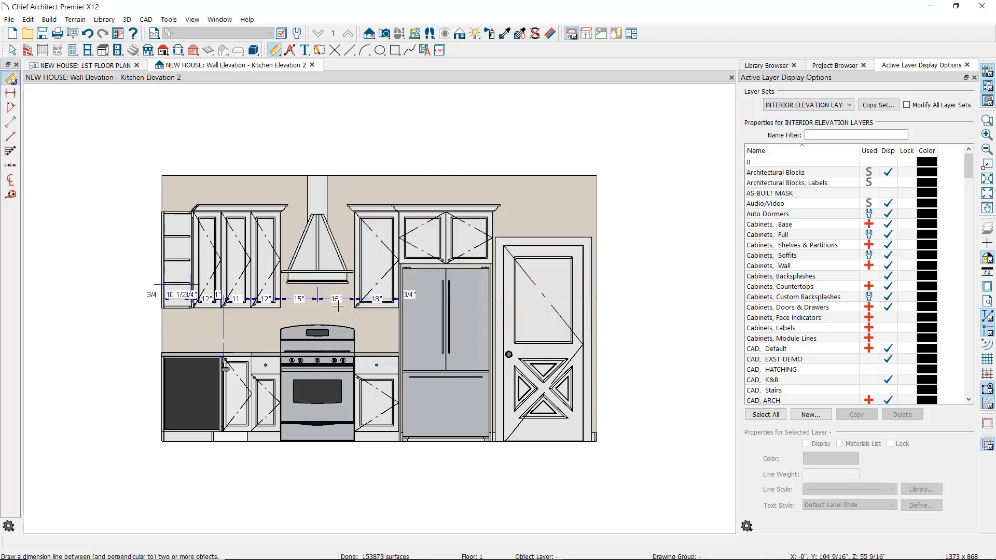
key(space)
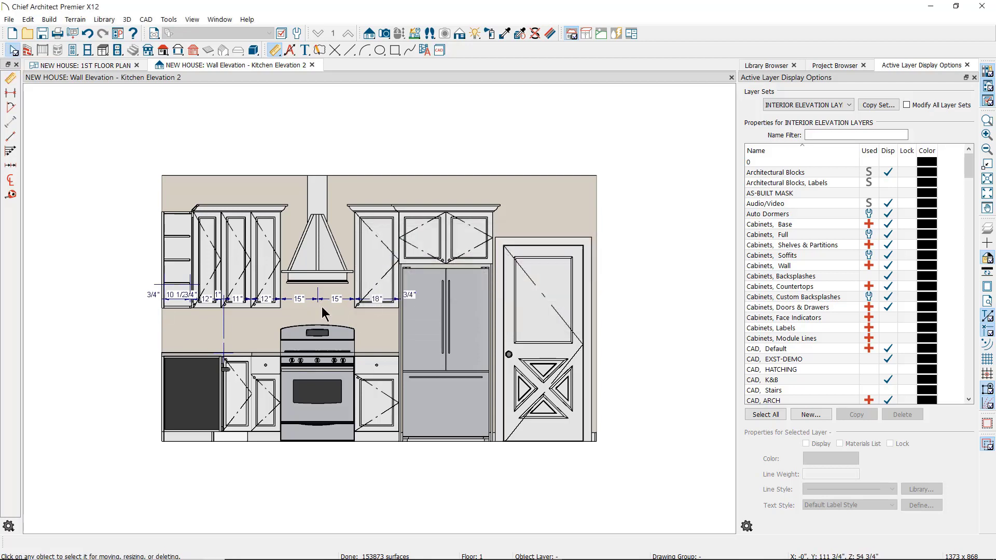
Move the cabinet dimension string above the wall and relocate one extension point
click(327, 300)
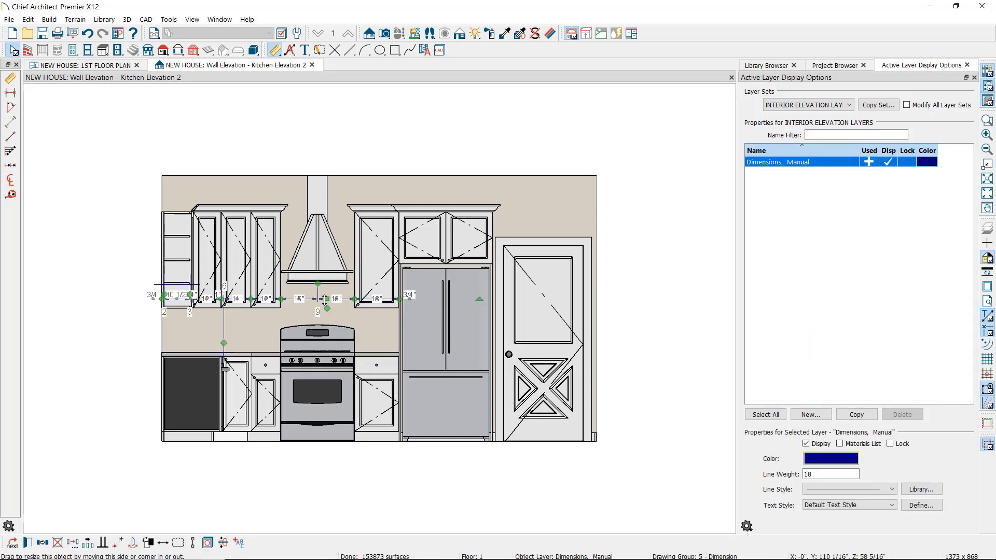
drag(327, 300, 325, 149)
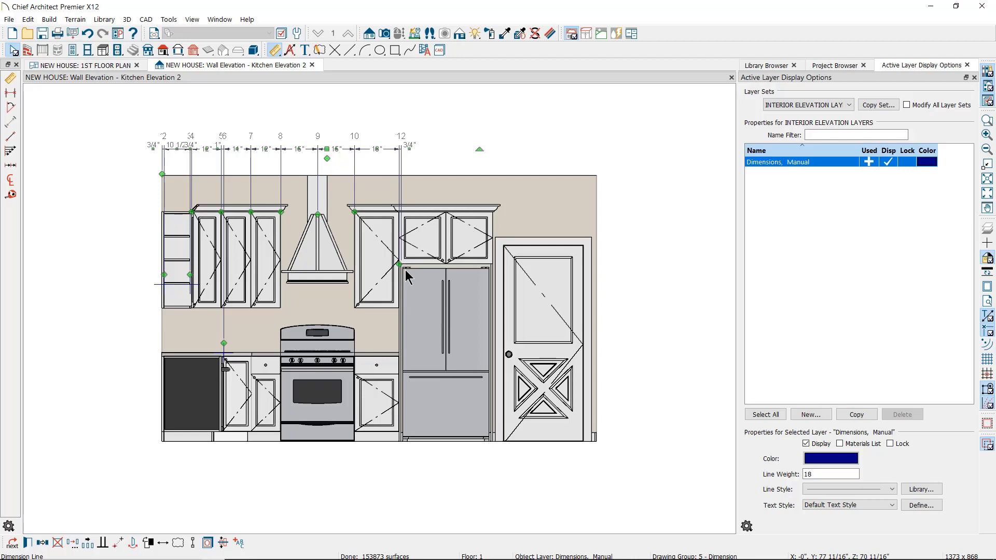
drag(403, 269, 597, 176)
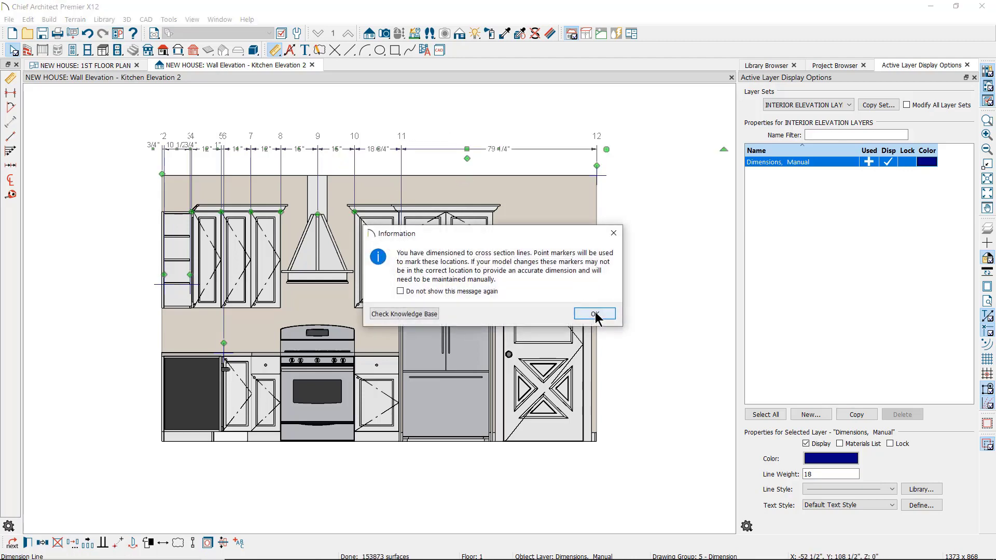
click(585, 314)
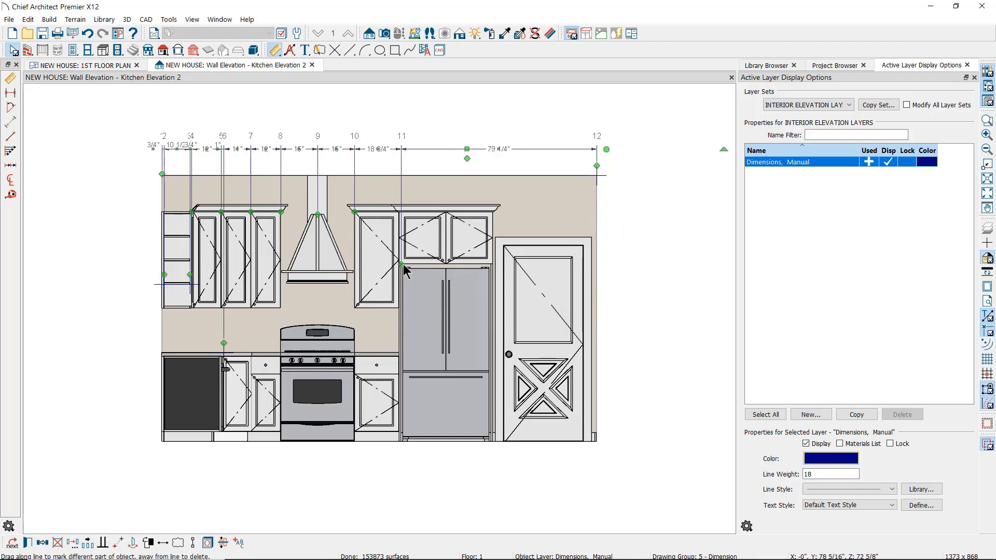
Add an extension at the refrigerator edge so the last spans read 19" and 61"
drag(404, 270, 415, 291)
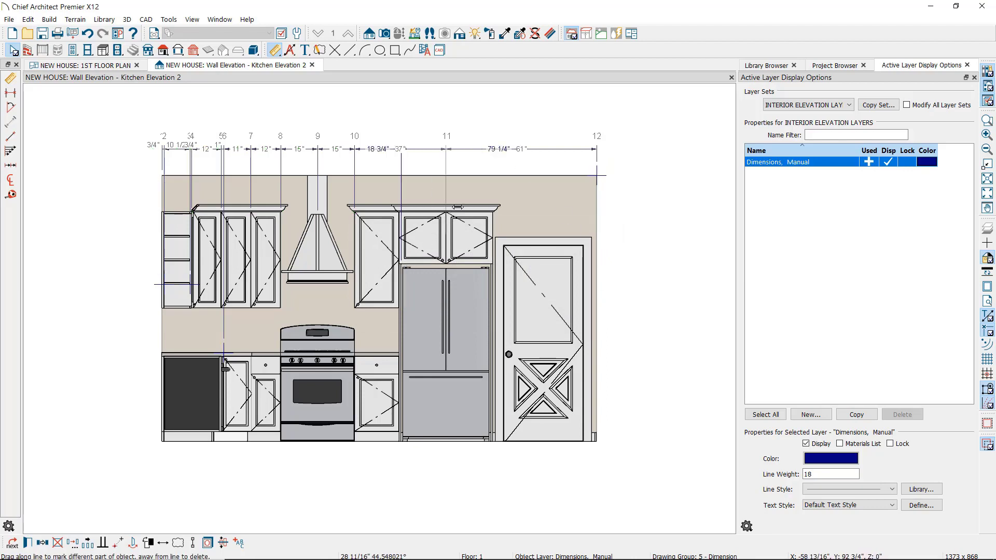
click(523, 158)
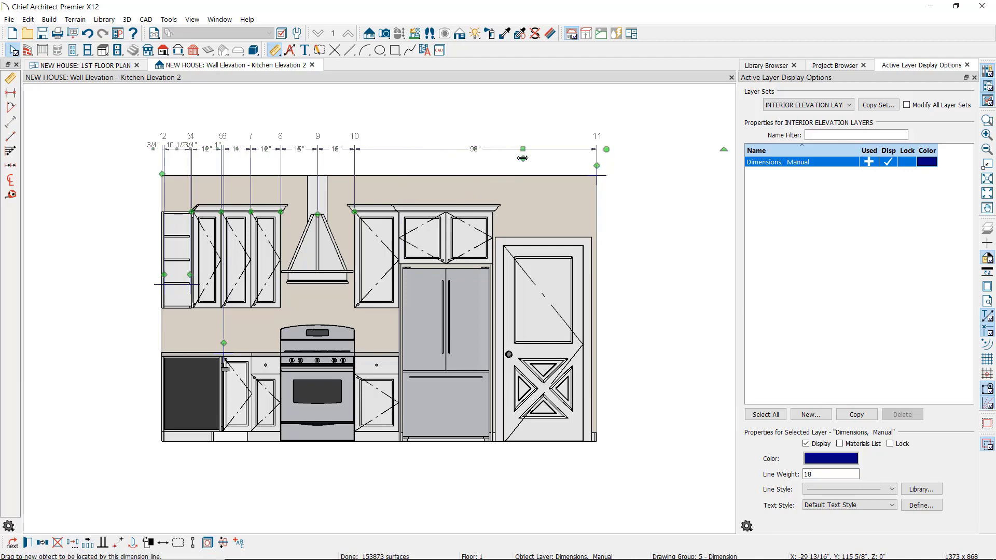
key(Escape)
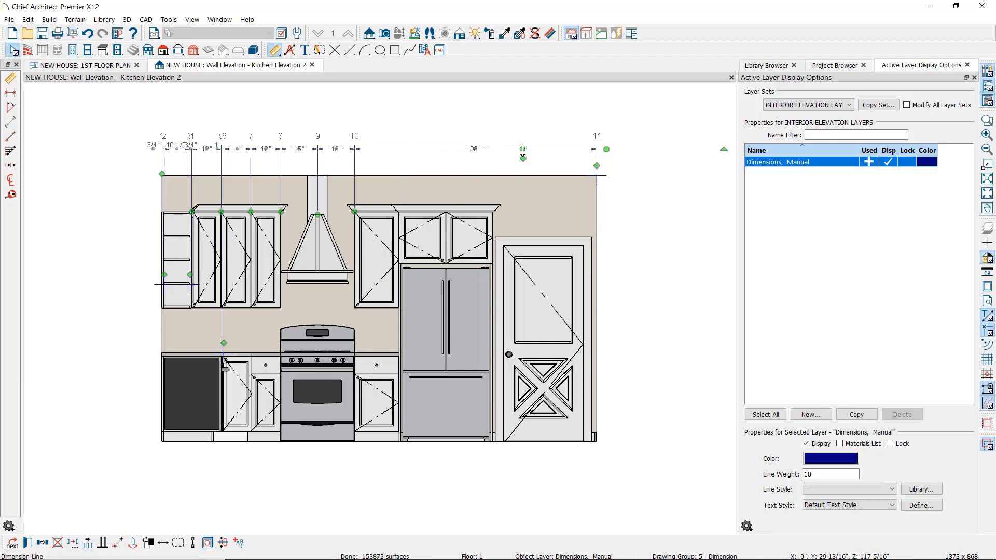
click(523, 158)
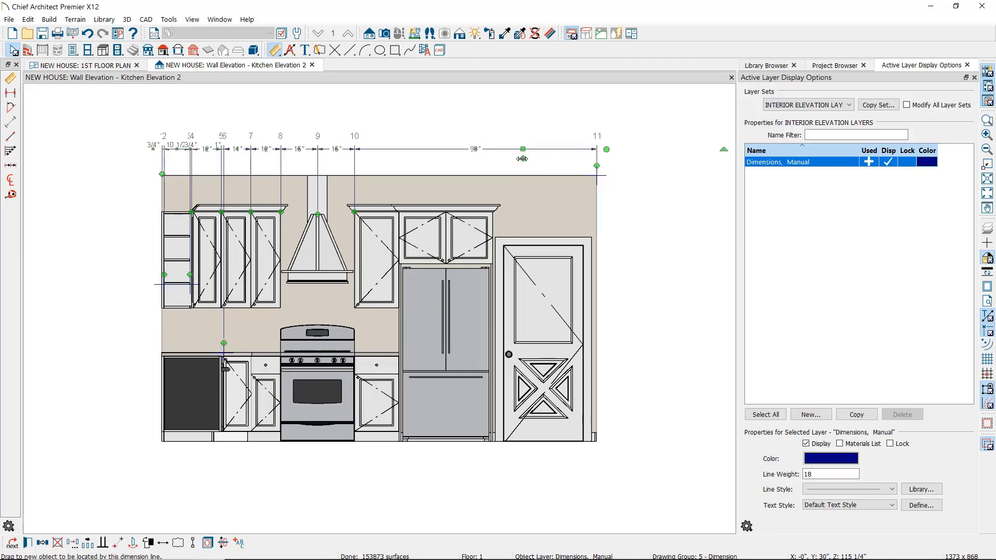
drag(522, 158, 448, 297)
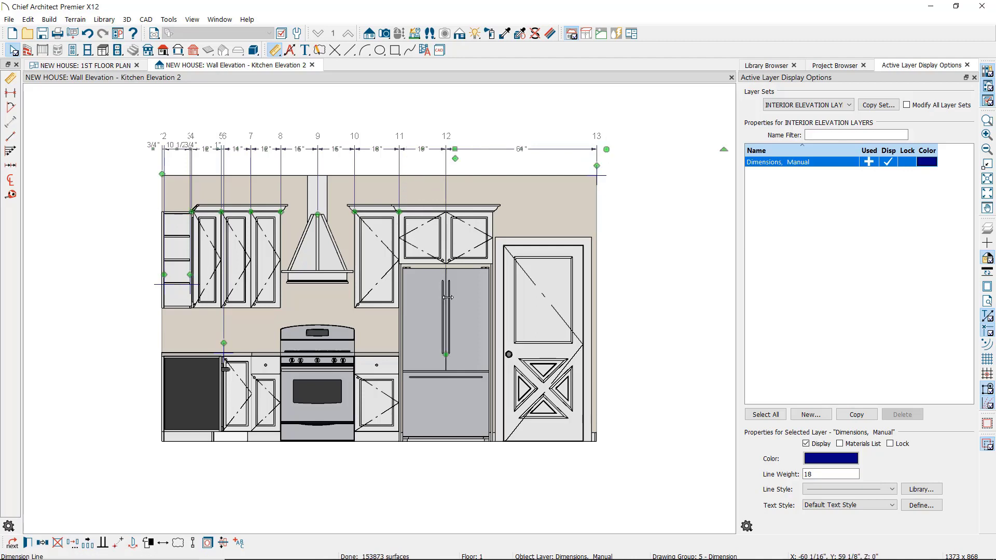
click(466, 158)
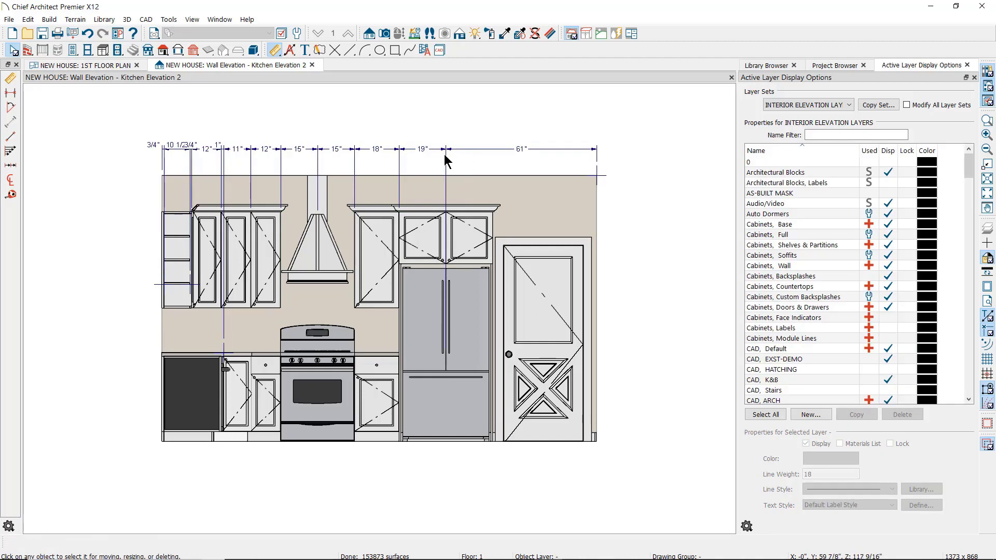
click(446, 165)
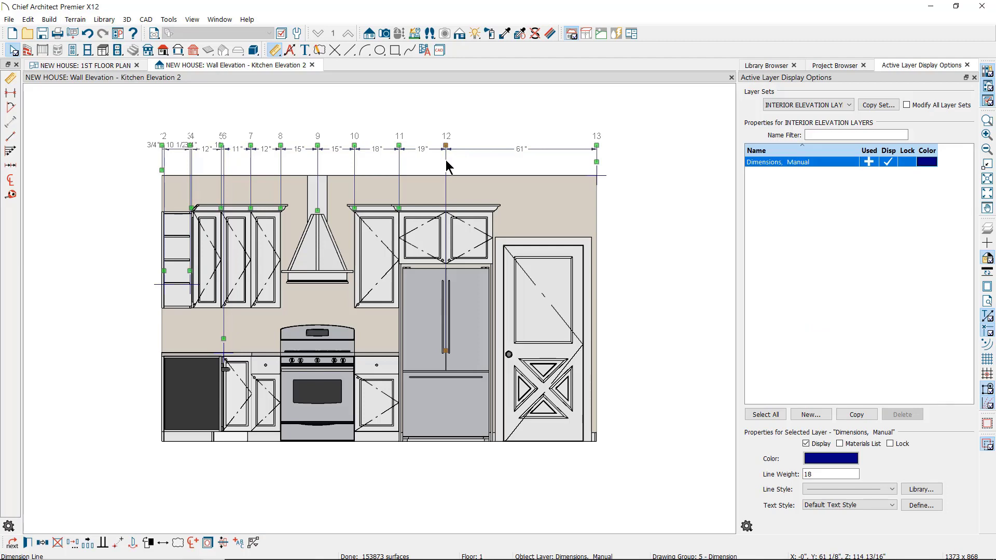
Mark extension 12 at the refrigerator center as a centerline, then remove the dimension string
click(193, 544)
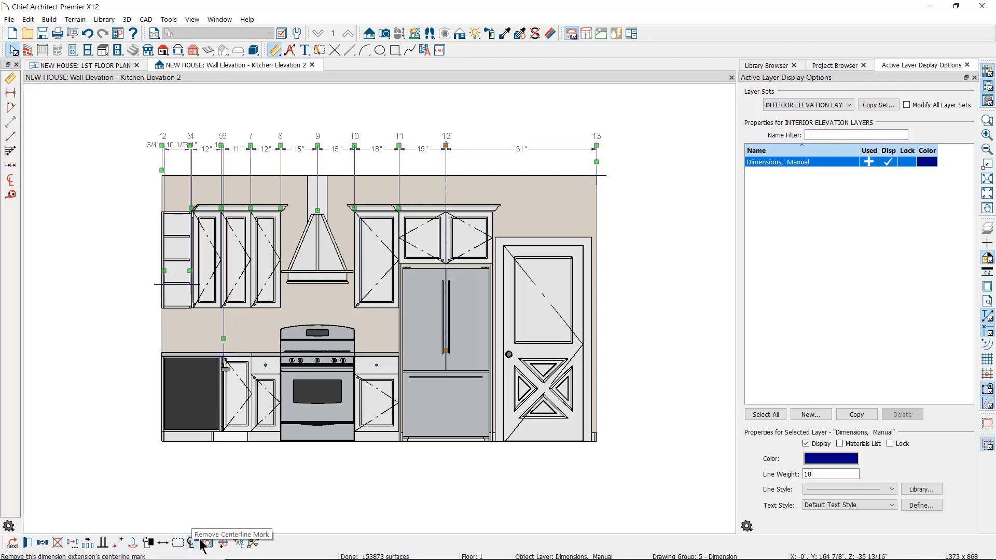
click(619, 238)
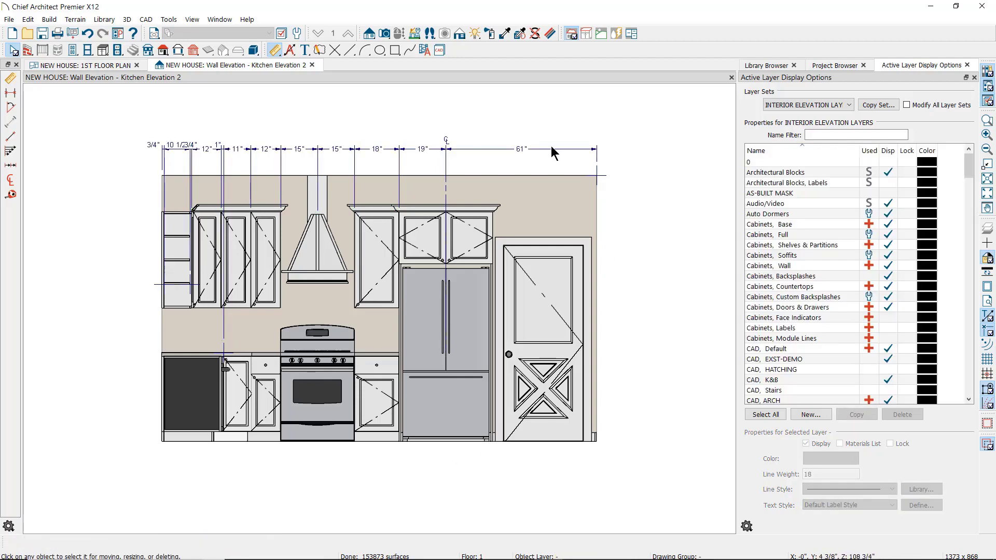
click(468, 150)
key(Escape)
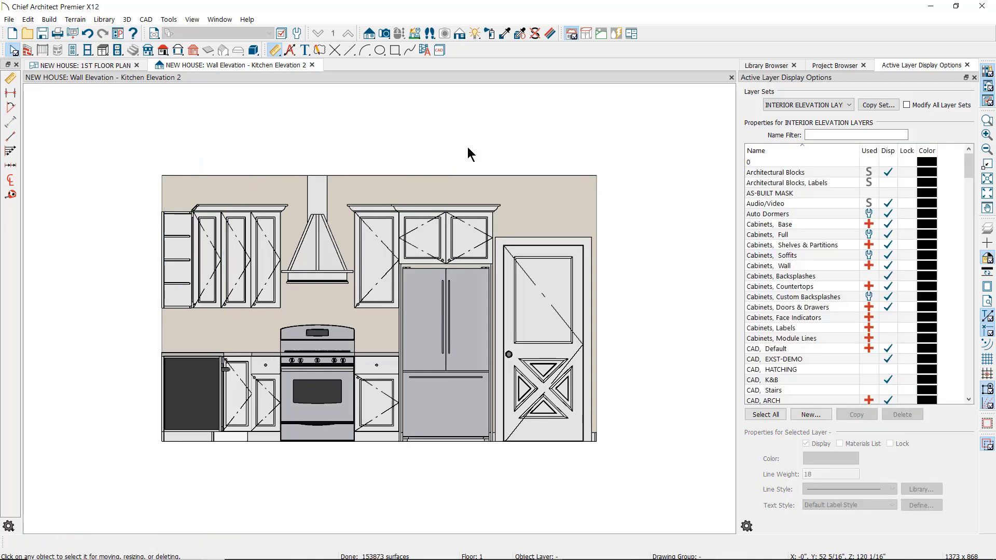
click(298, 34)
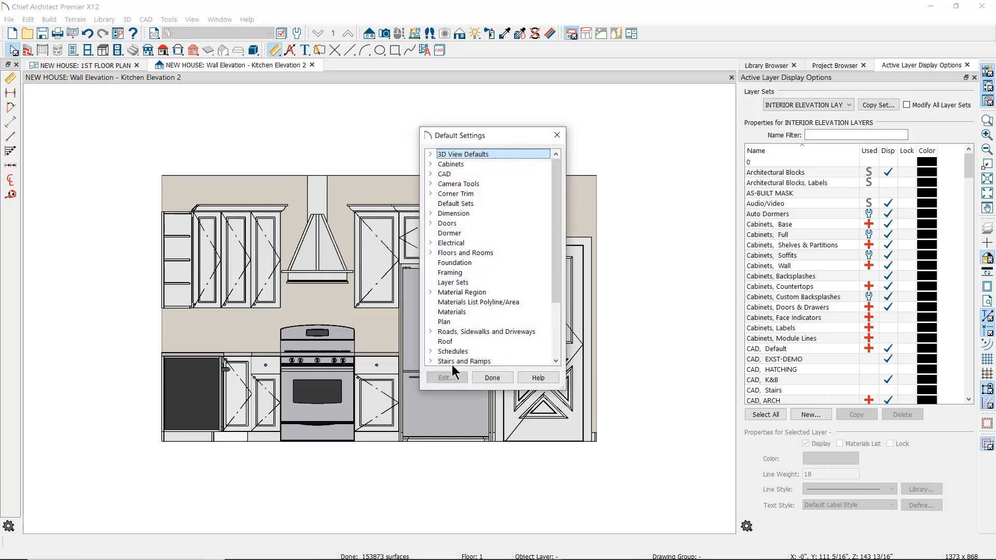
click(429, 212)
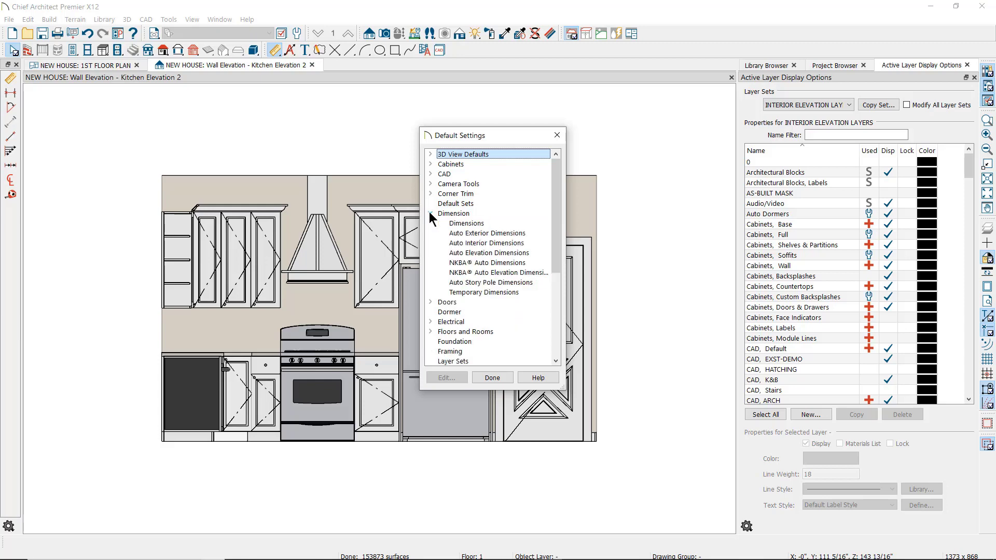
click(459, 224)
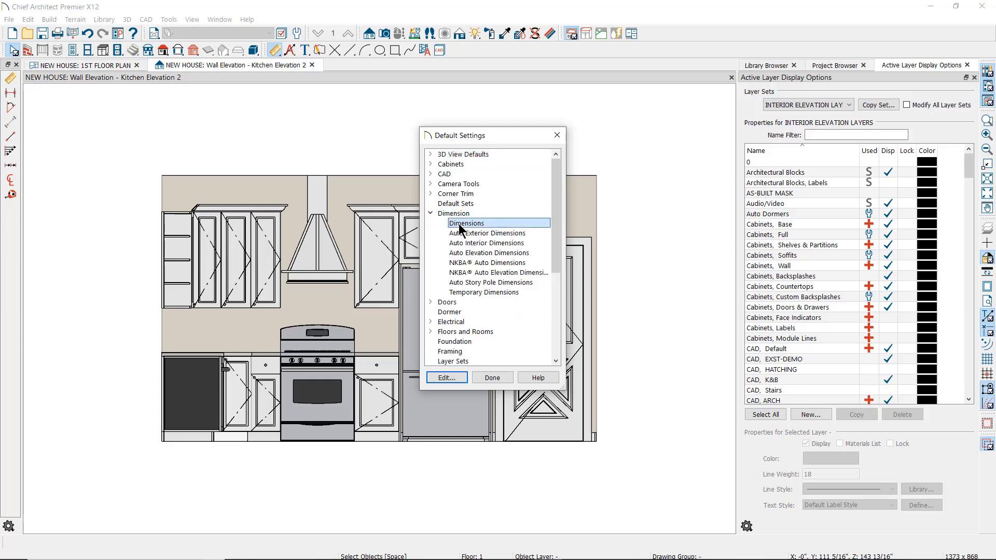
double_click(460, 224)
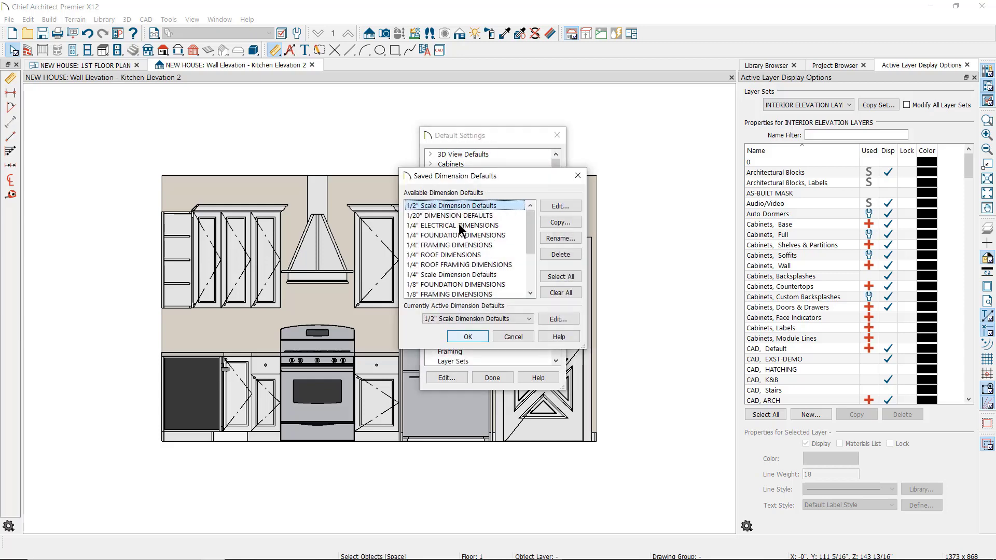
click(483, 319)
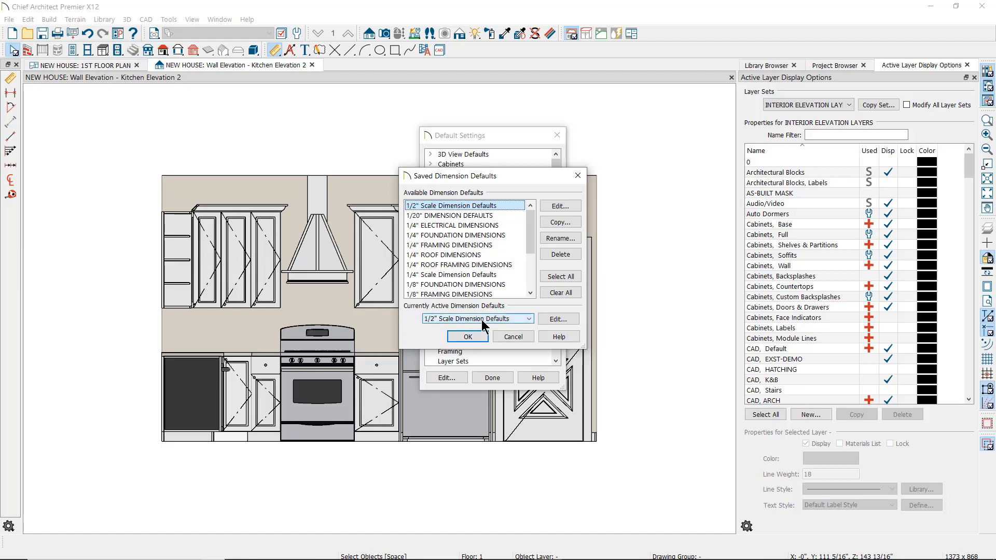
click(527, 320)
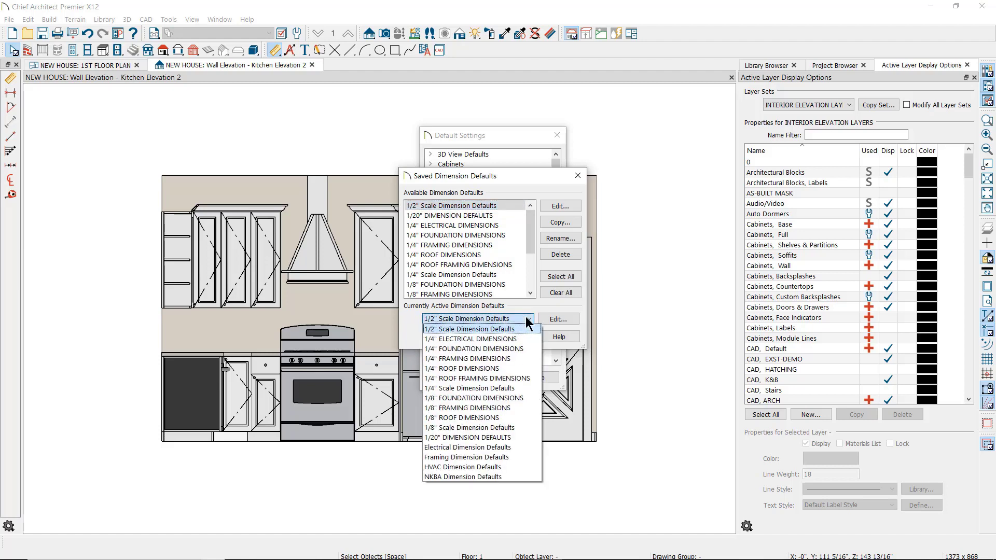
click(528, 319)
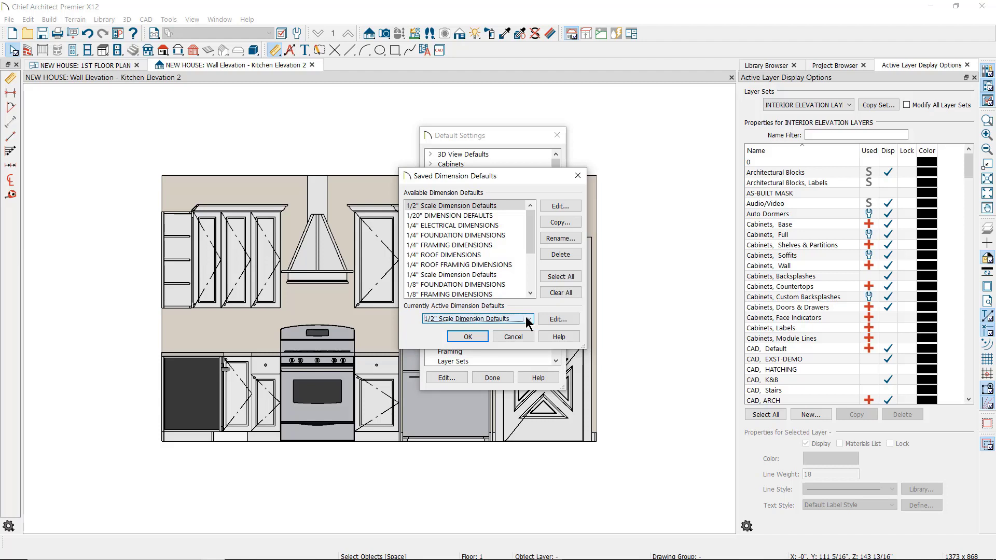
click(528, 320)
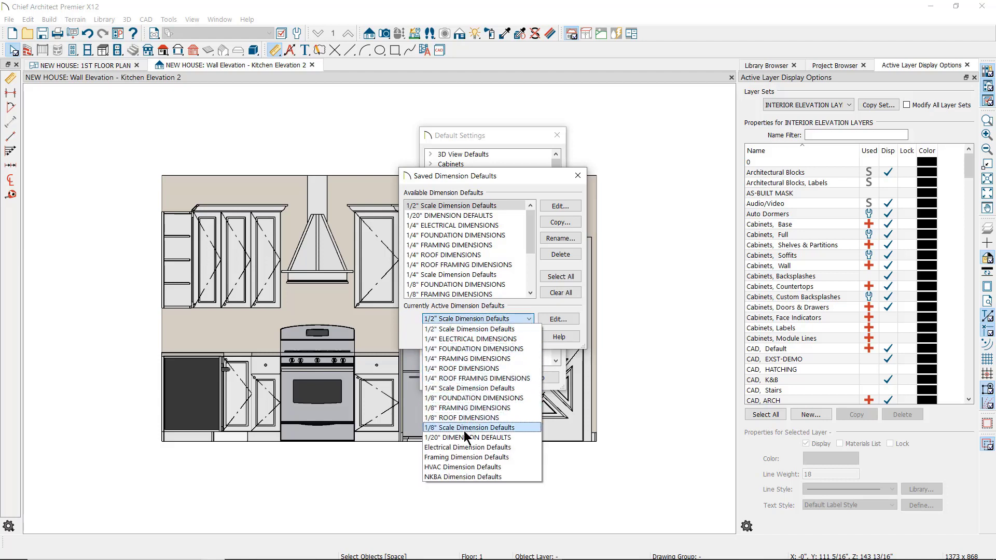
click(516, 319)
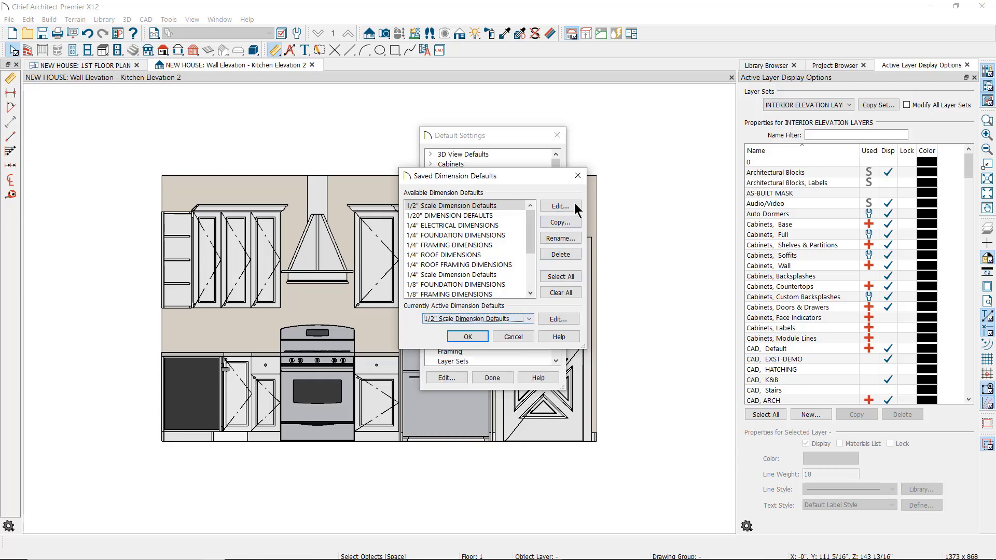
Review the 1/2" Scale Dimension Defaults: Primary Format, Locate Objects, Extensions, Layer, Arrow, Text Style
click(559, 207)
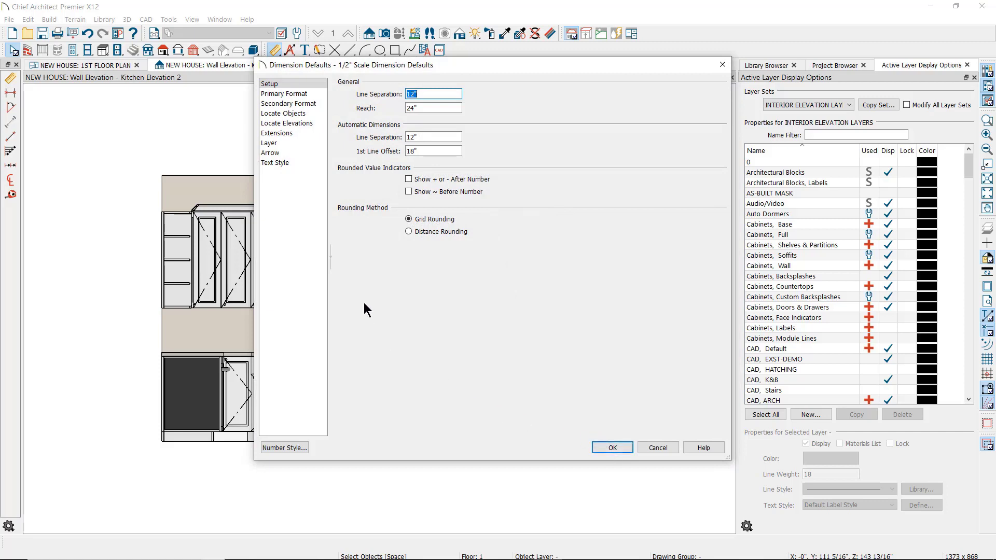
click(314, 93)
click(311, 112)
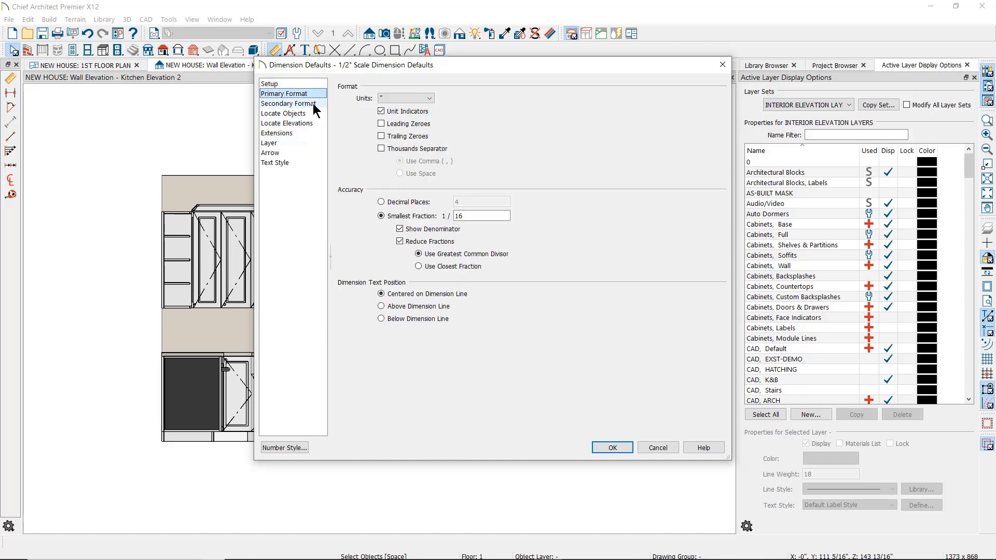
click(300, 134)
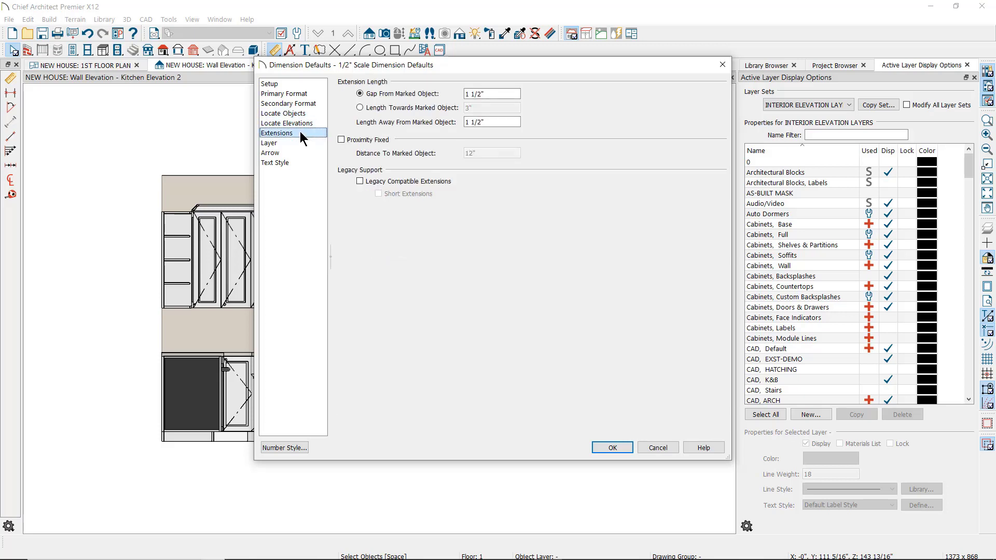
click(300, 142)
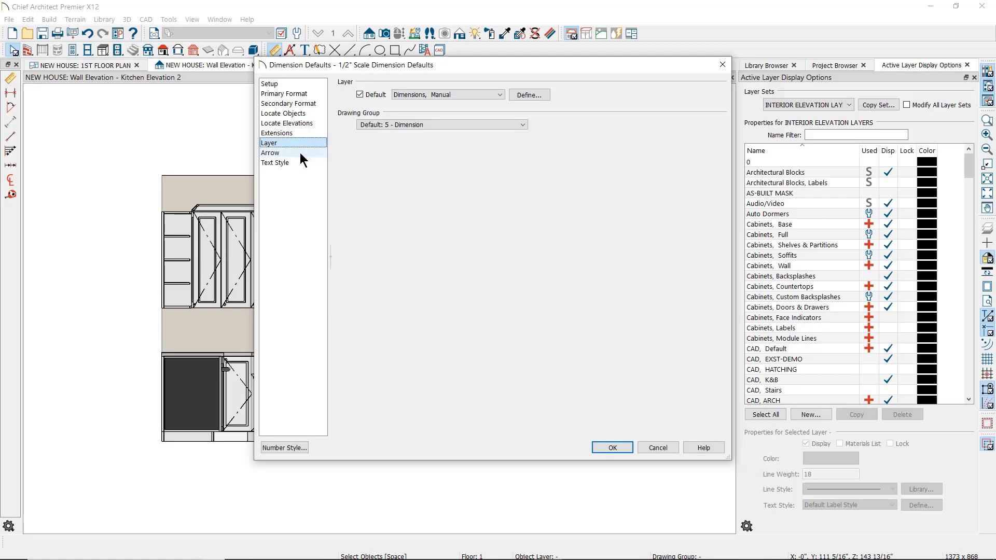
click(300, 152)
click(300, 163)
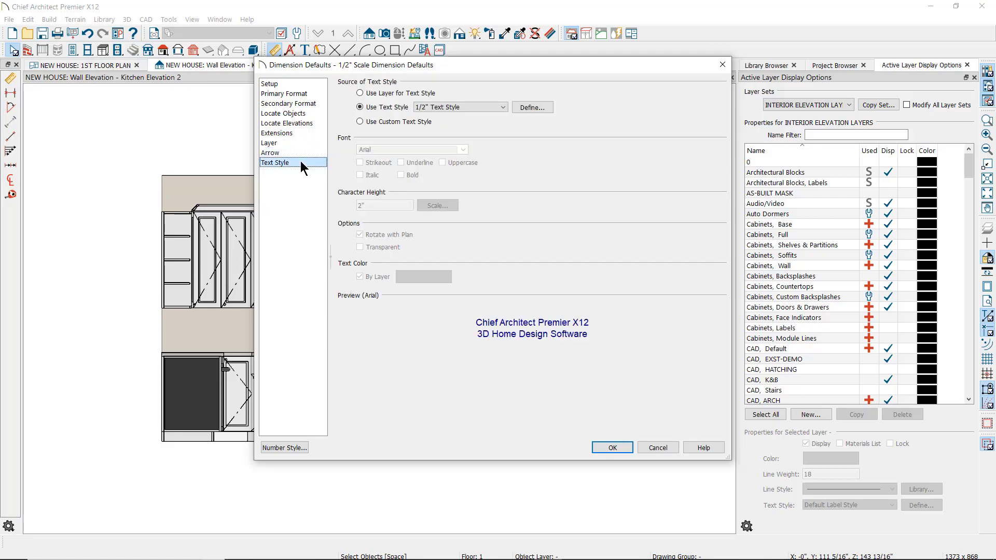
Accept the dimension defaults and close all default settings dialogs
click(613, 448)
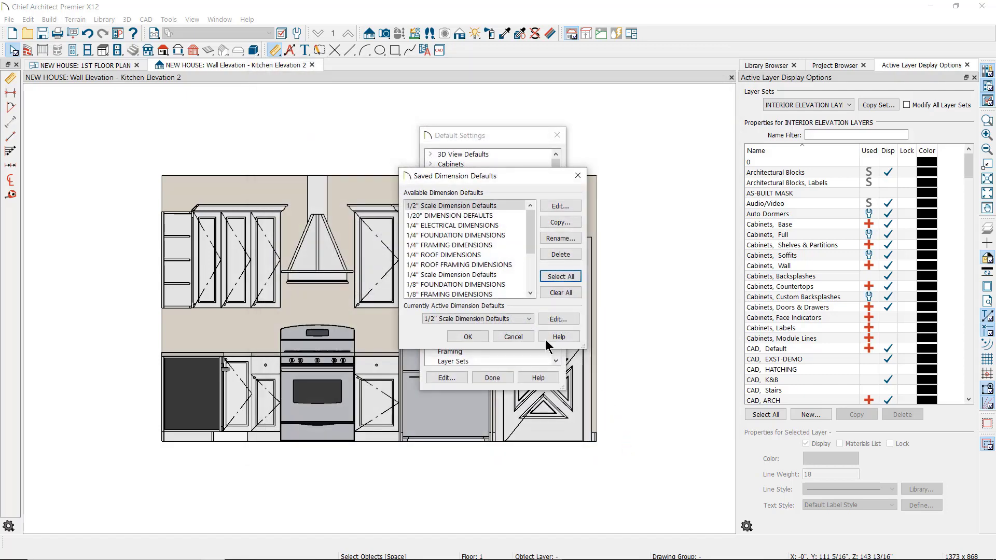
click(509, 338)
click(496, 377)
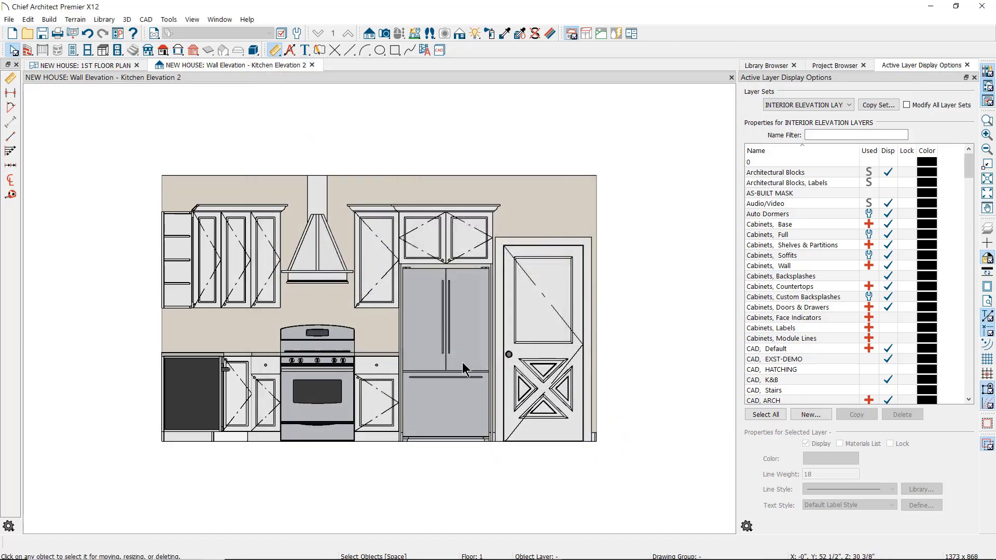
Try a manual dimension from the wall's left edge, then pull it back
click(11, 81)
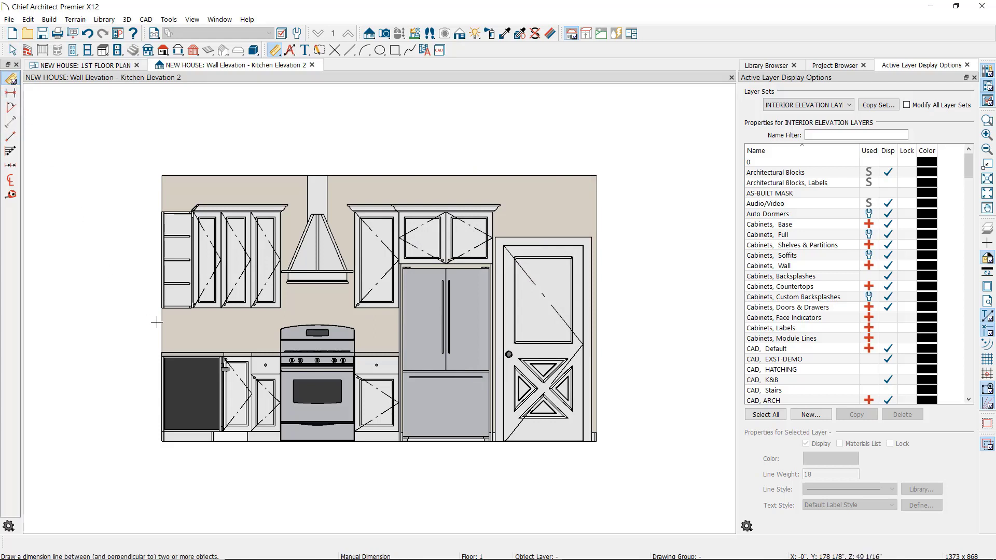
drag(151, 321, 394, 322)
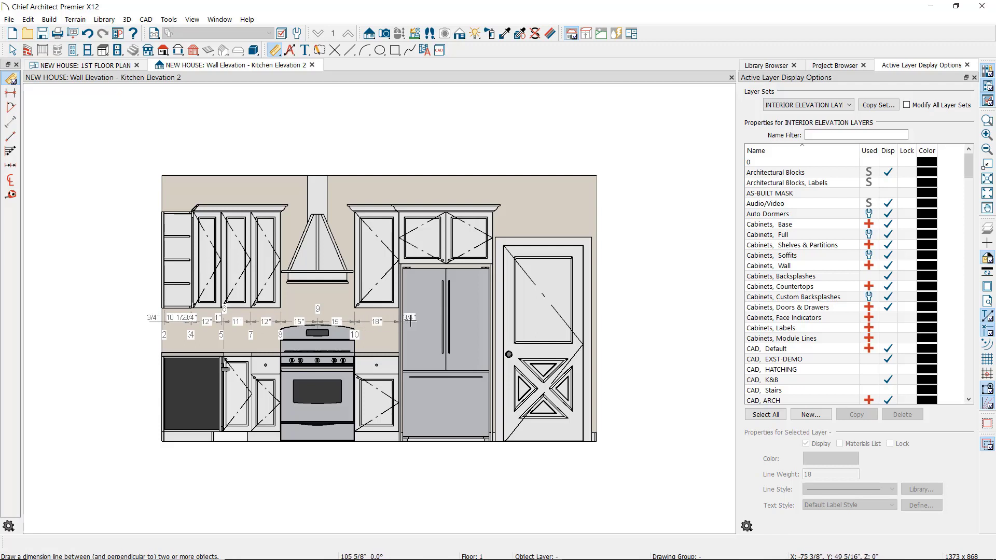
drag(401, 322, 164, 322)
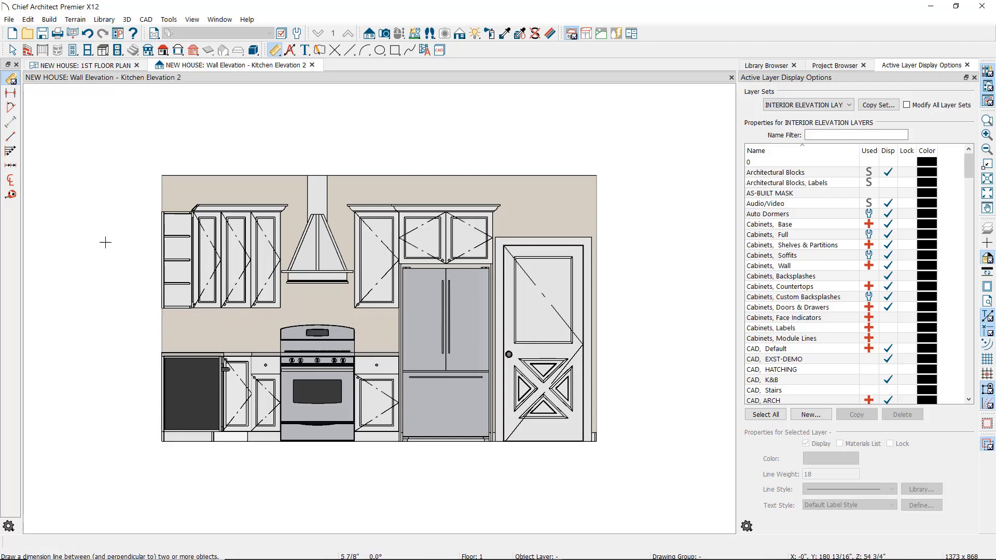
Draw a 115" end-to-end dimension from the wall's left edge to the refrigerator
click(10, 95)
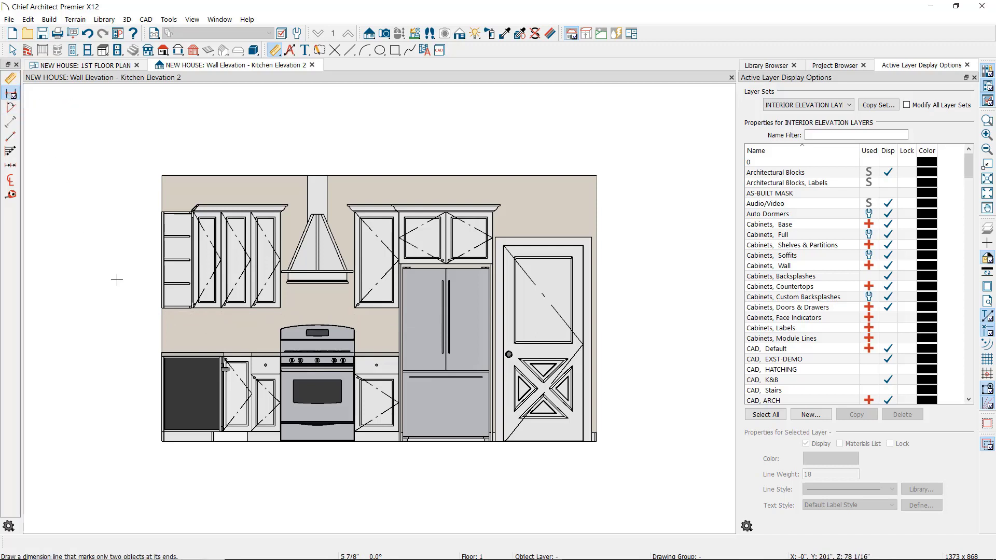
drag(165, 318, 201, 318)
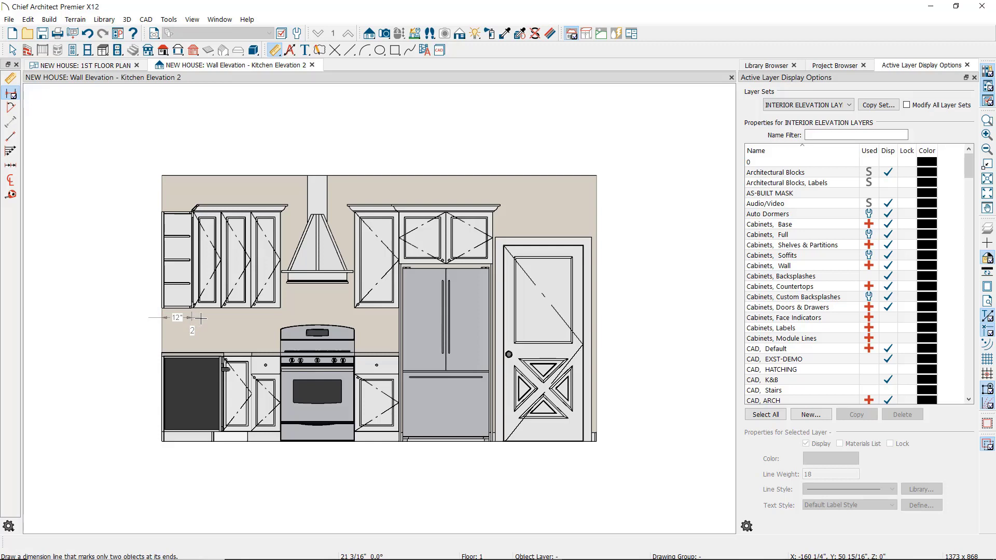
drag(201, 318, 255, 318)
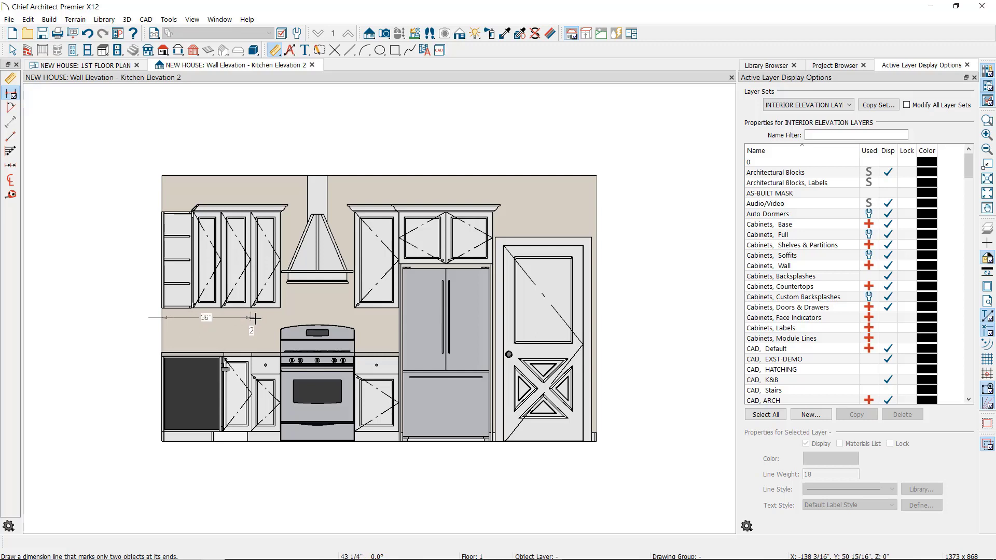
drag(255, 318, 447, 313)
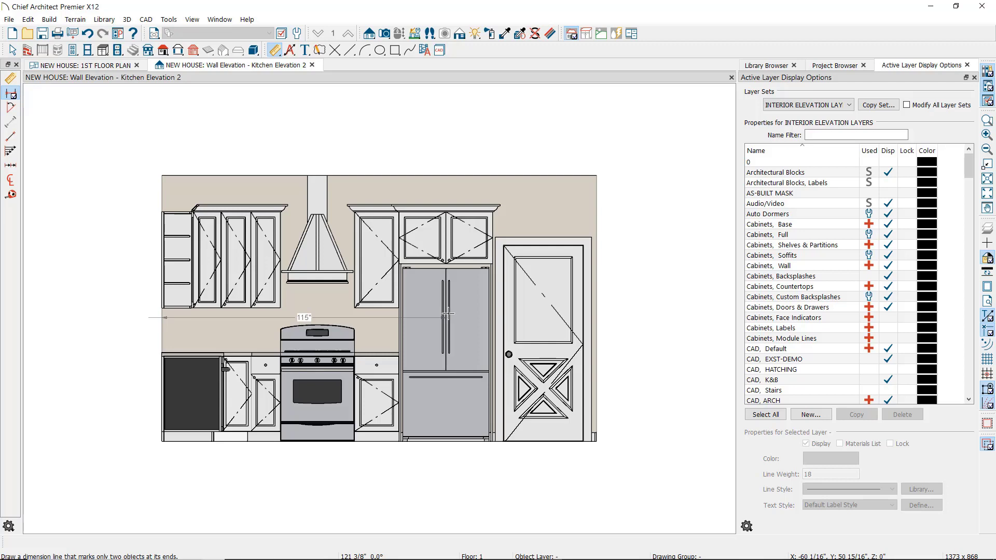
drag(448, 314, 448, 314)
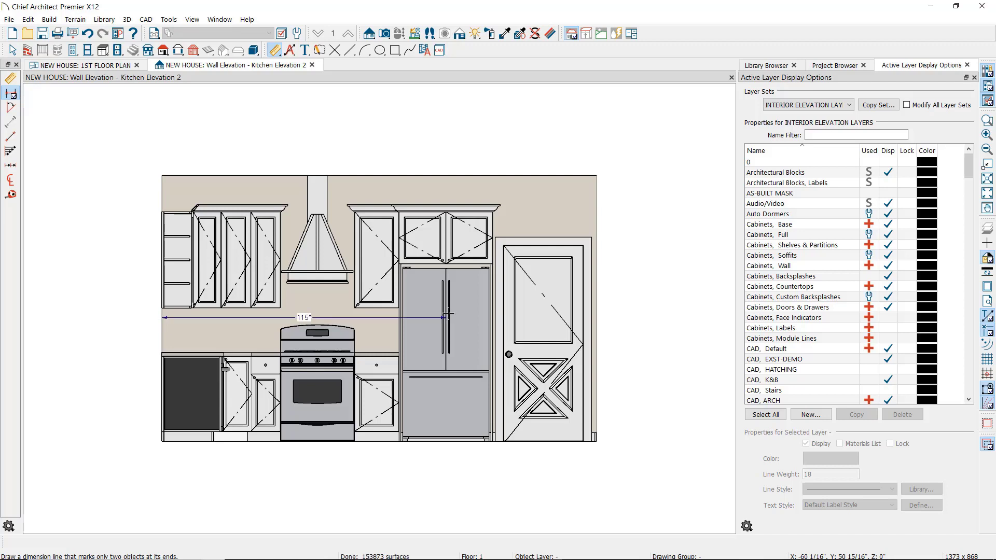
key(space)
Move the 115" dimension above the elevation, then delete it
click(377, 320)
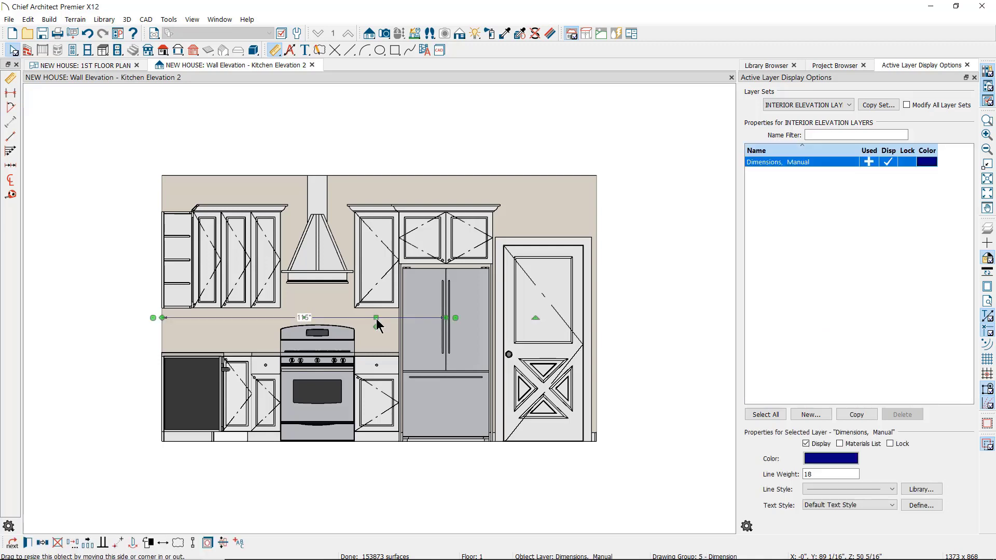
drag(377, 320, 378, 154)
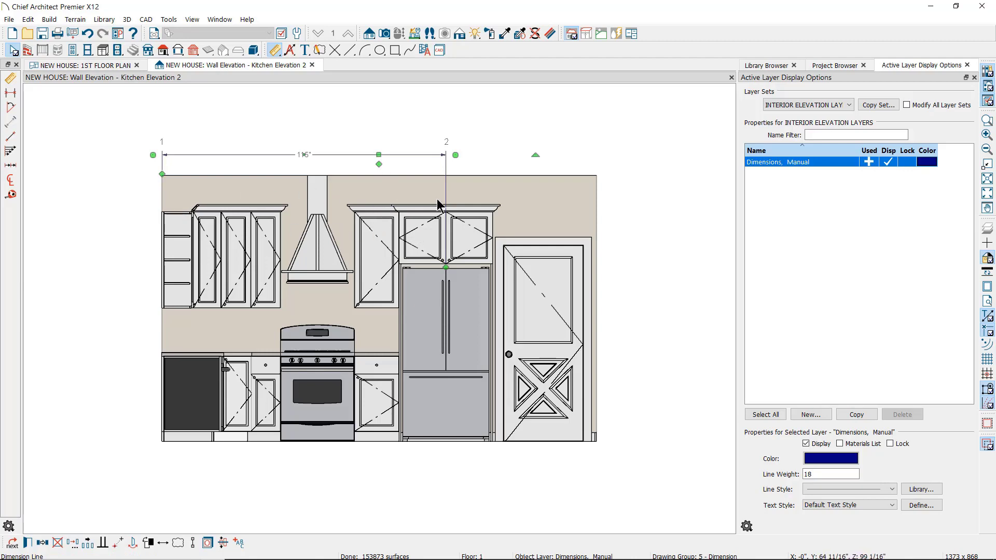
key(Delete)
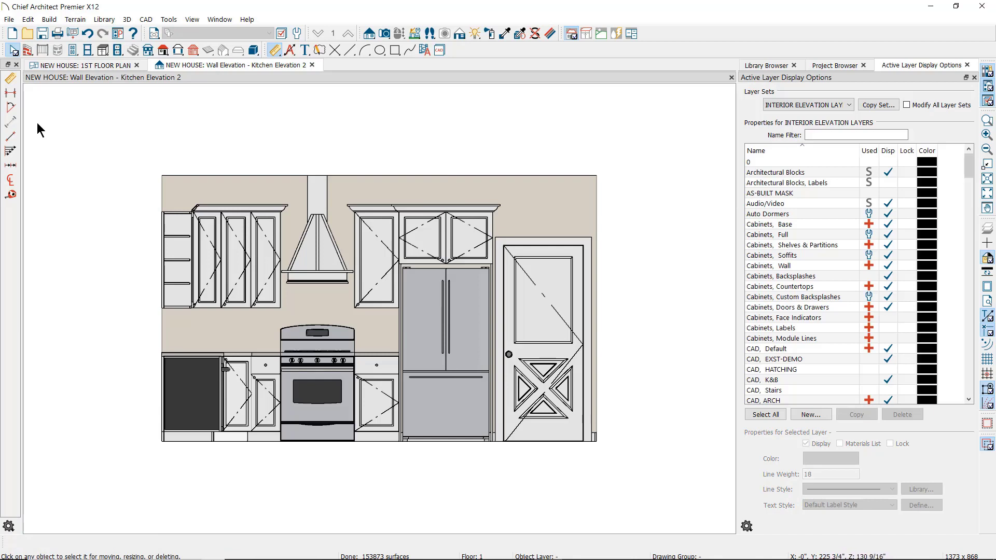
Draw a 67 3/8" point-to-point dimension above the elevation and lengthen it to 79 1/8"
click(10, 138)
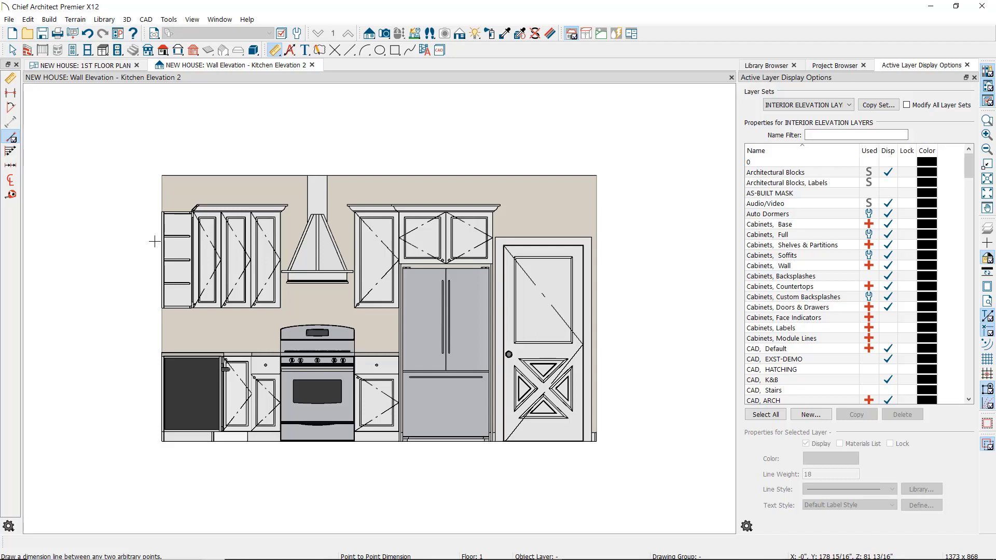
drag(367, 146, 533, 146)
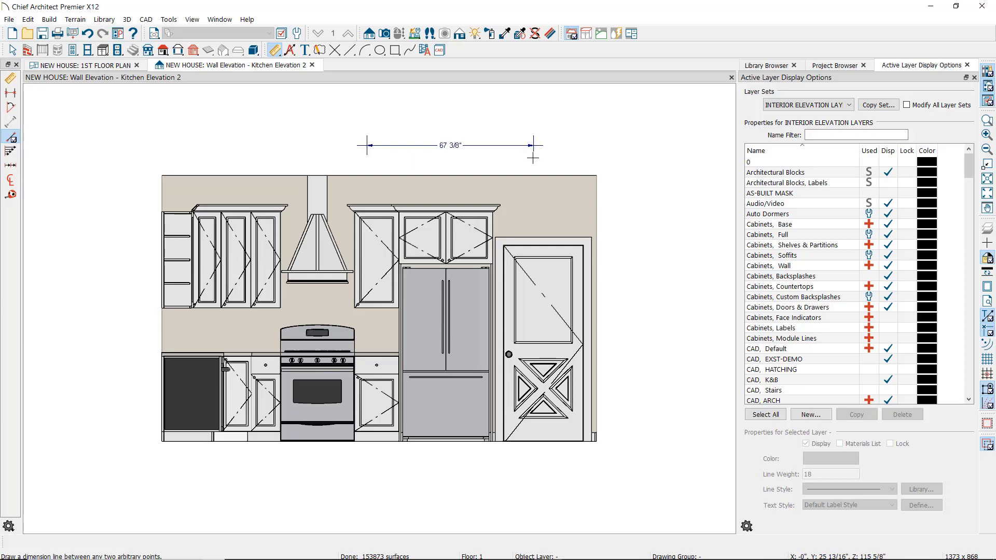
key(space)
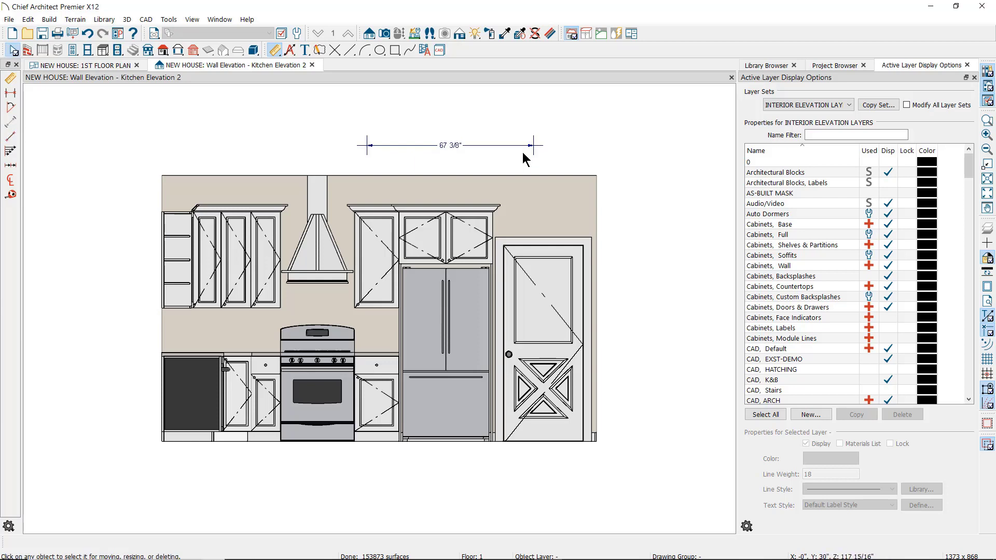
click(534, 150)
drag(534, 146, 562, 145)
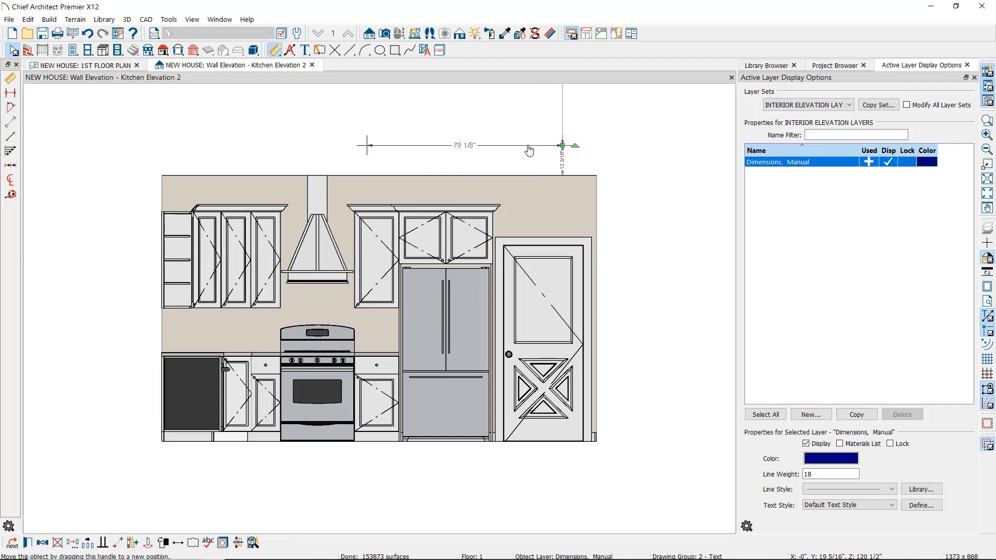
Retype the dimension's length to 48", then delete it
click(465, 147)
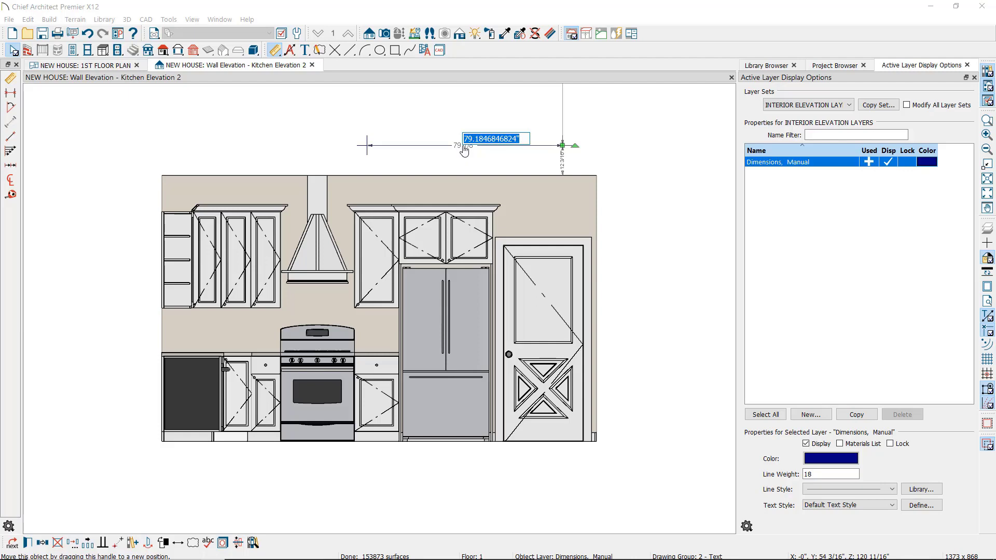
text(48)
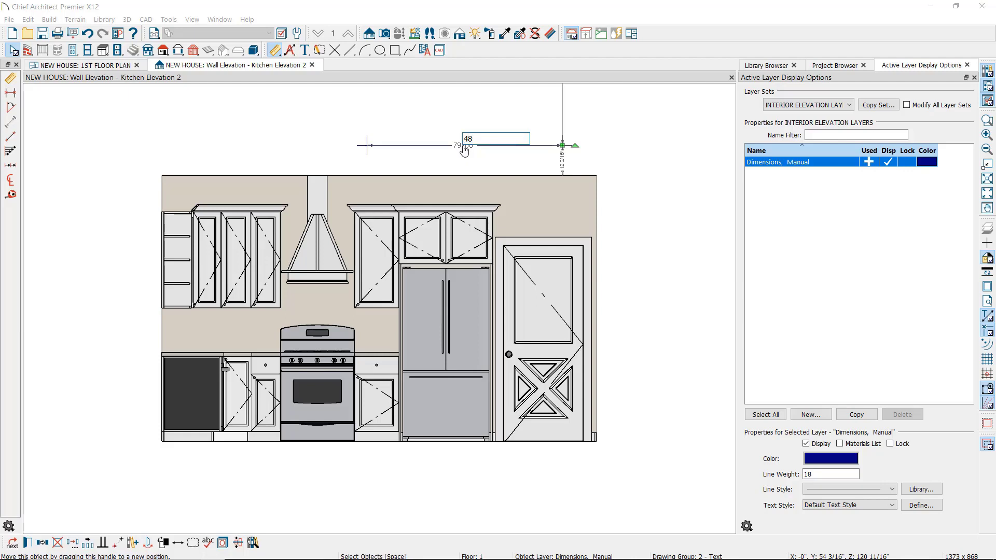
key(Return)
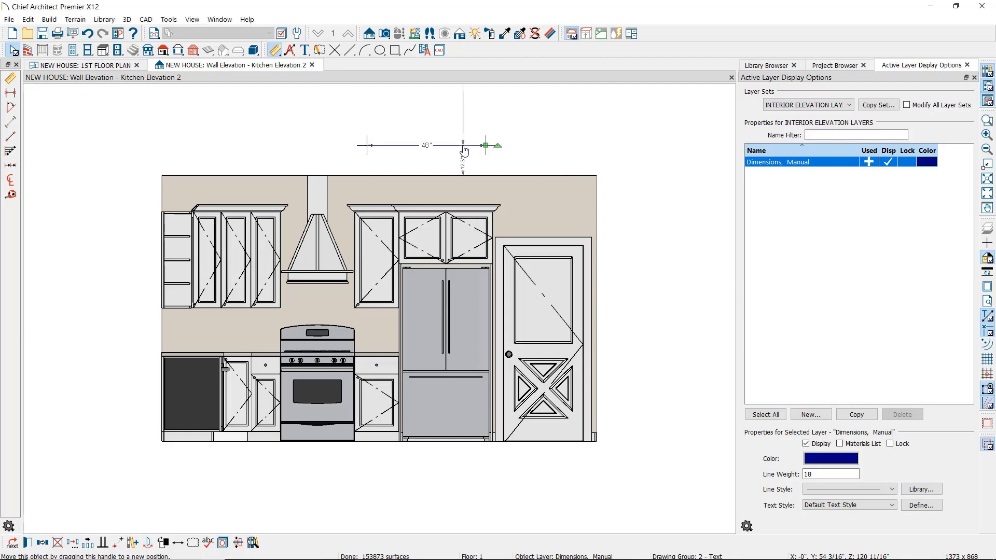
key(Delete)
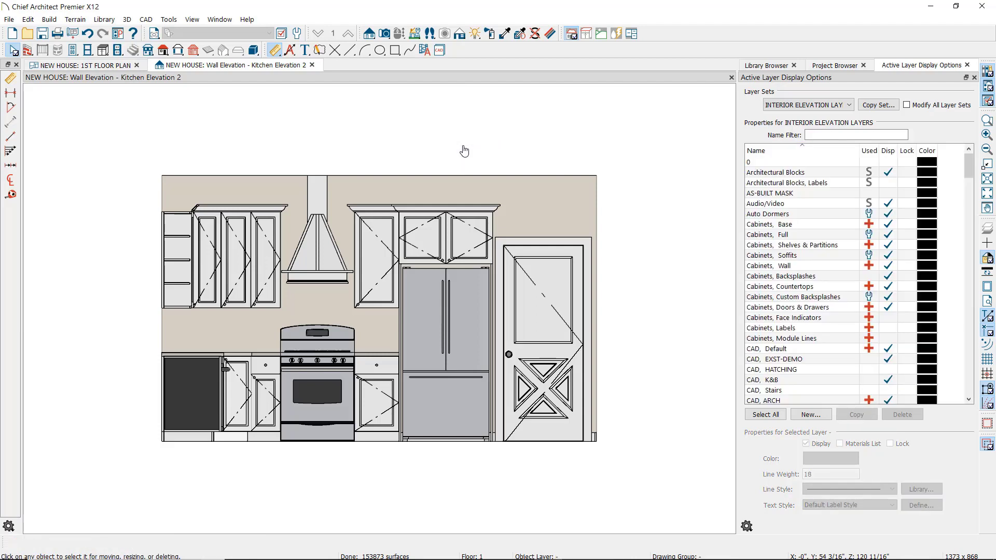
Draw a vertical dimension from the range's bottom to the hood and set it to 64"
click(11, 136)
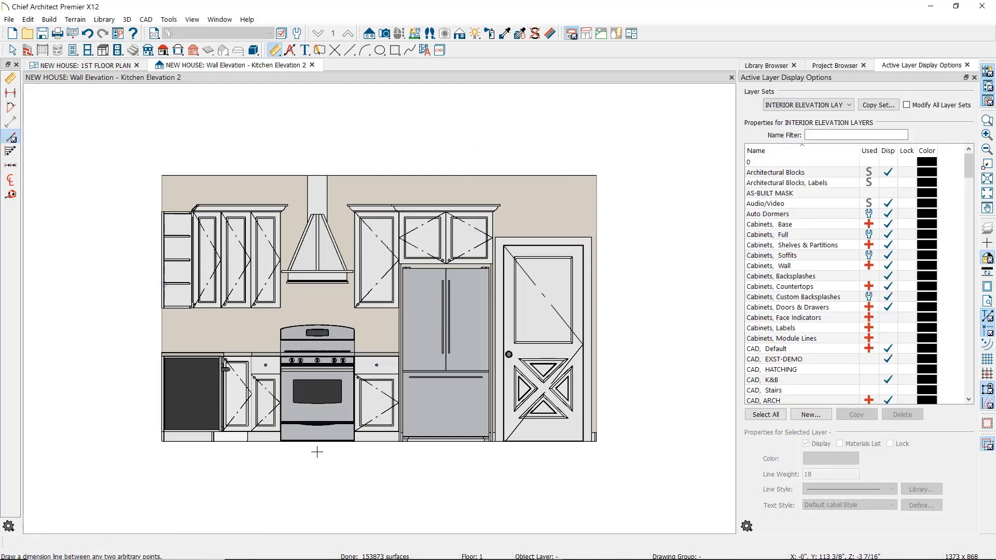
mouse_move(316, 441)
mouse_down()
mouse_move(316, 290)
mouse_move(327, 268)
mouse_move(330, 298)
mouse_up()
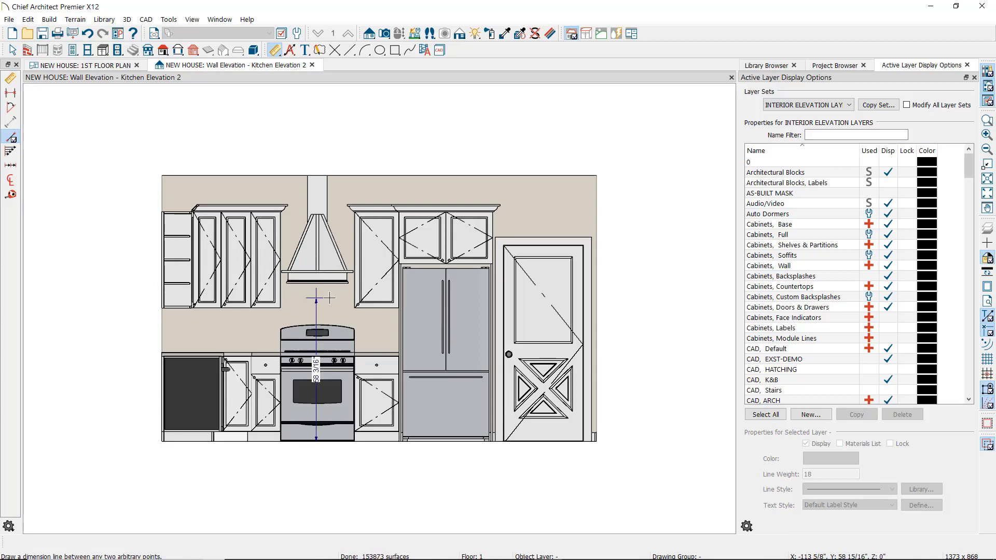
key(space)
click(322, 303)
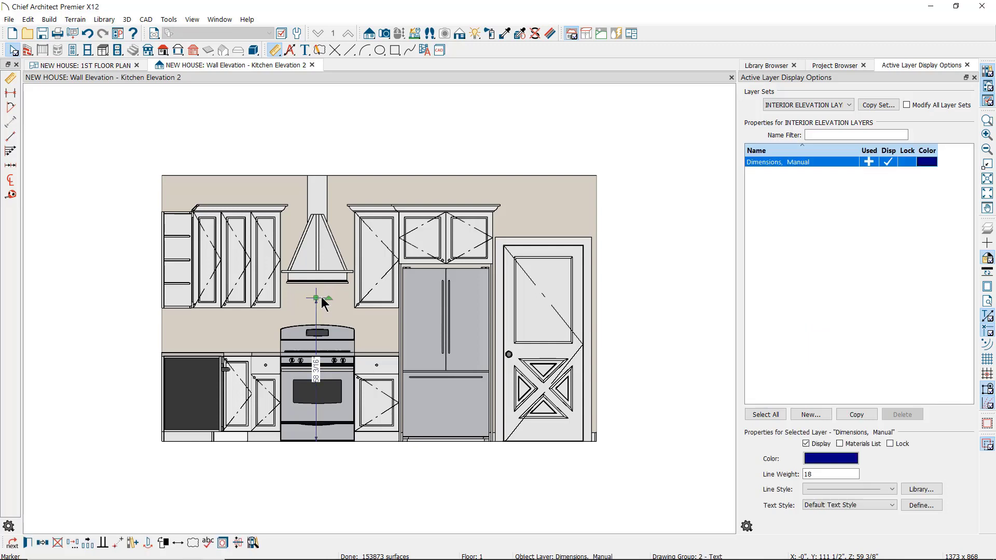
click(317, 370)
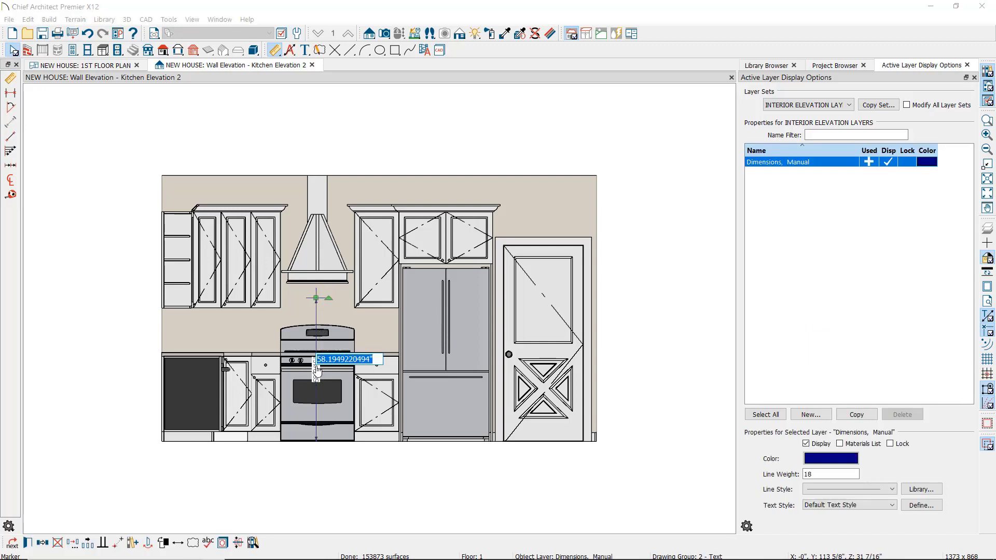
text(64)
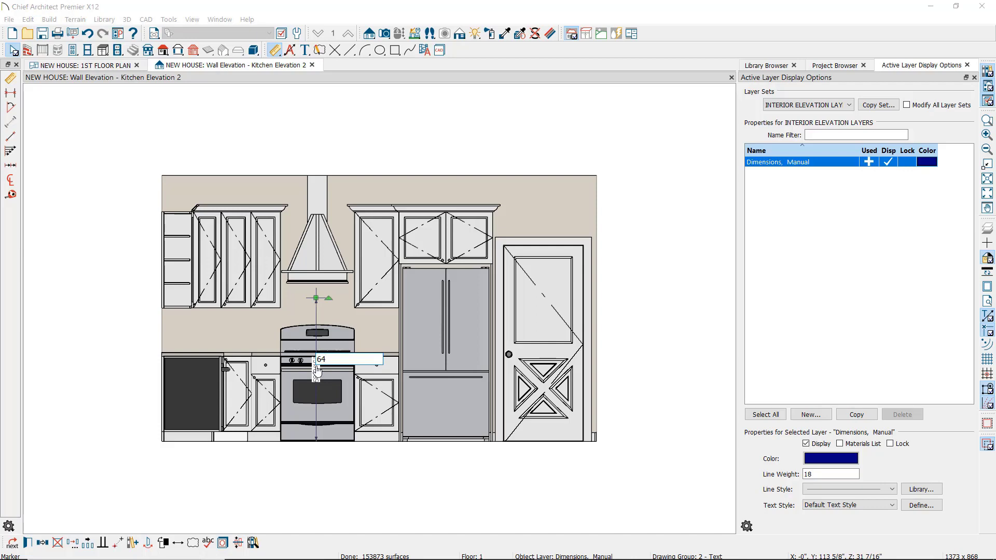
key(Return)
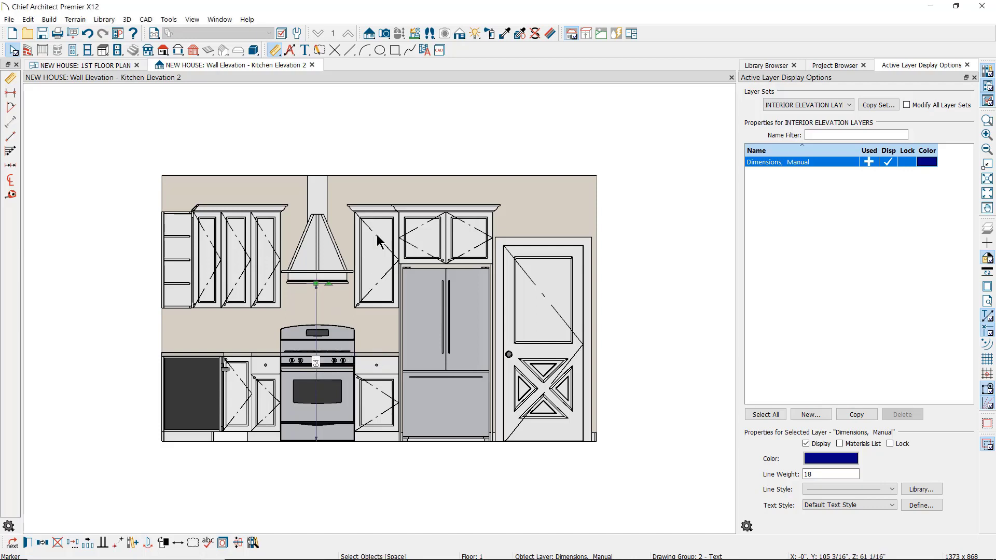
click(468, 151)
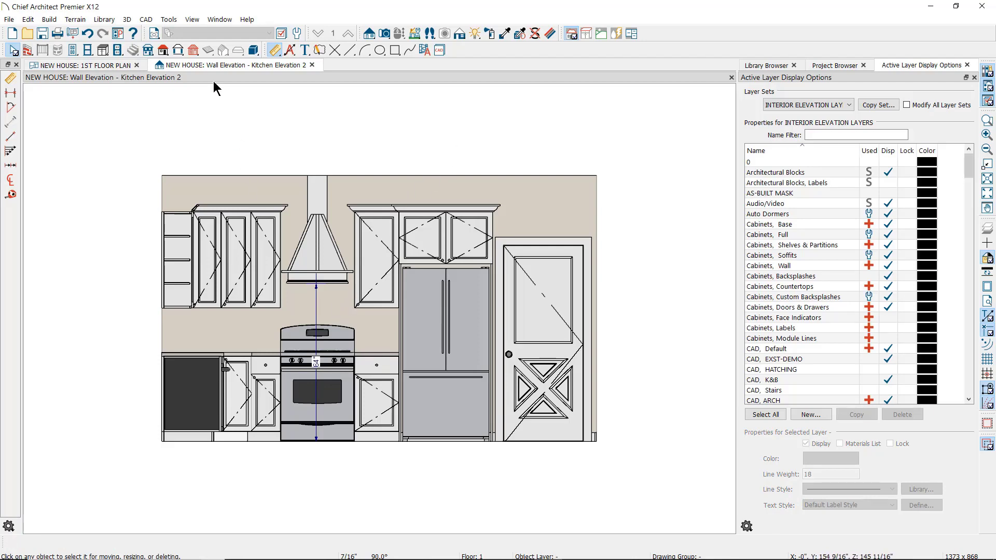
Auto-dimension all four sides of the kitchen wall elevation, giving 176" overall width strings
click(290, 50)
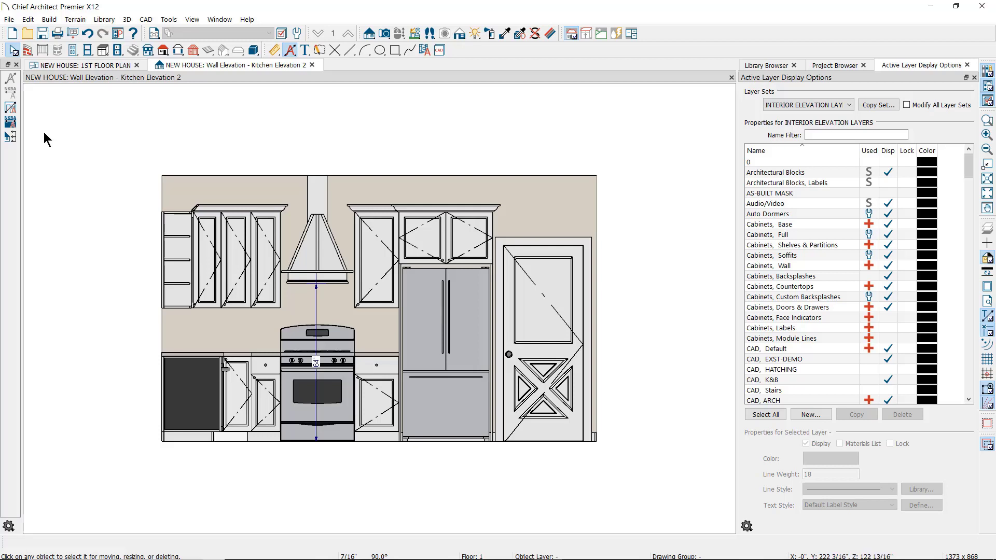
click(11, 109)
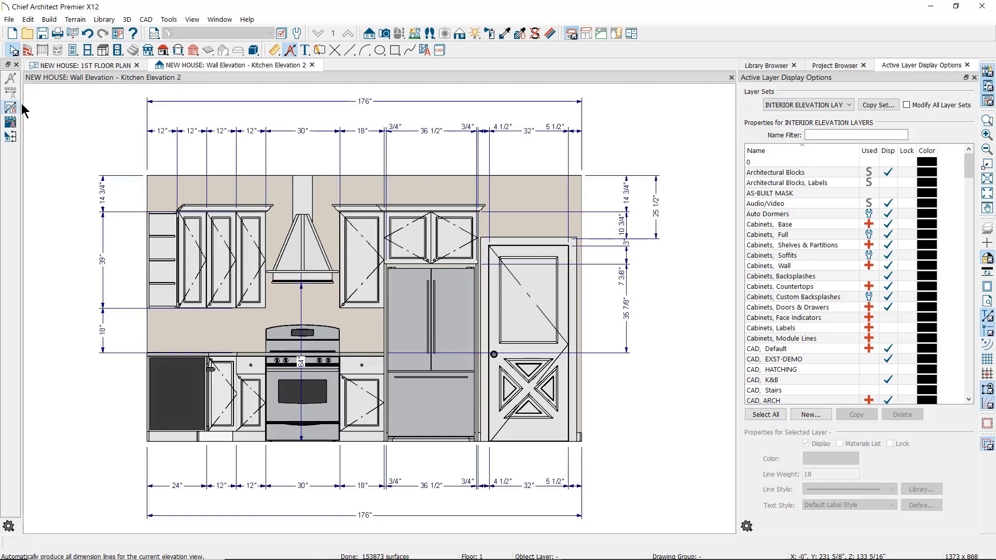
click(297, 33)
Review the Auto Elevation Dimensions defaults: all four sides plus overall, on the Dimensions, Automatic layer
click(431, 214)
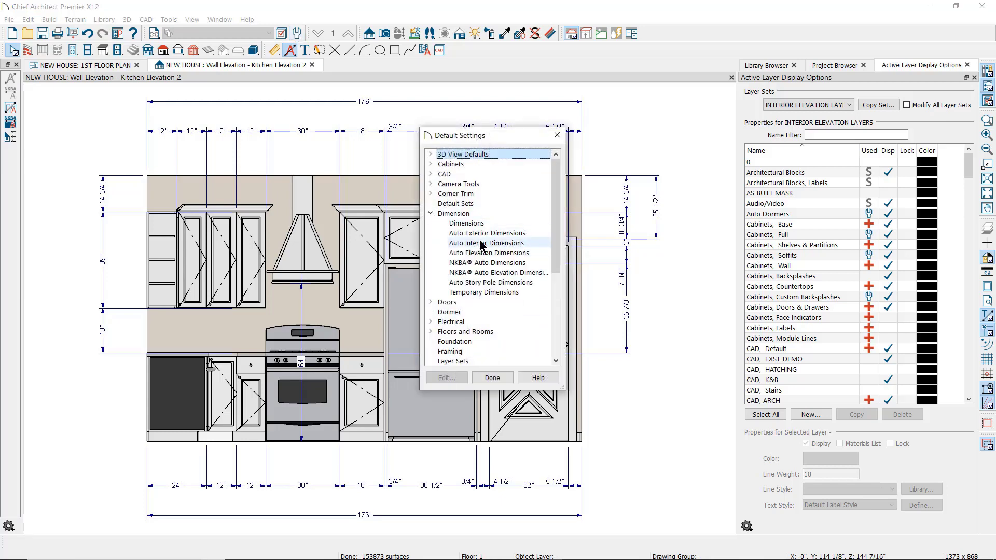
double_click(485, 254)
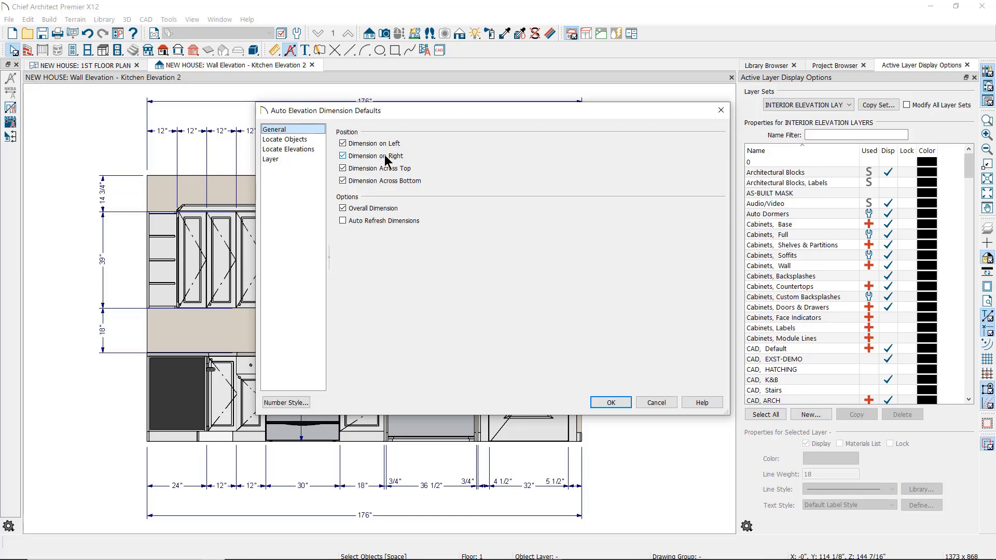
click(308, 139)
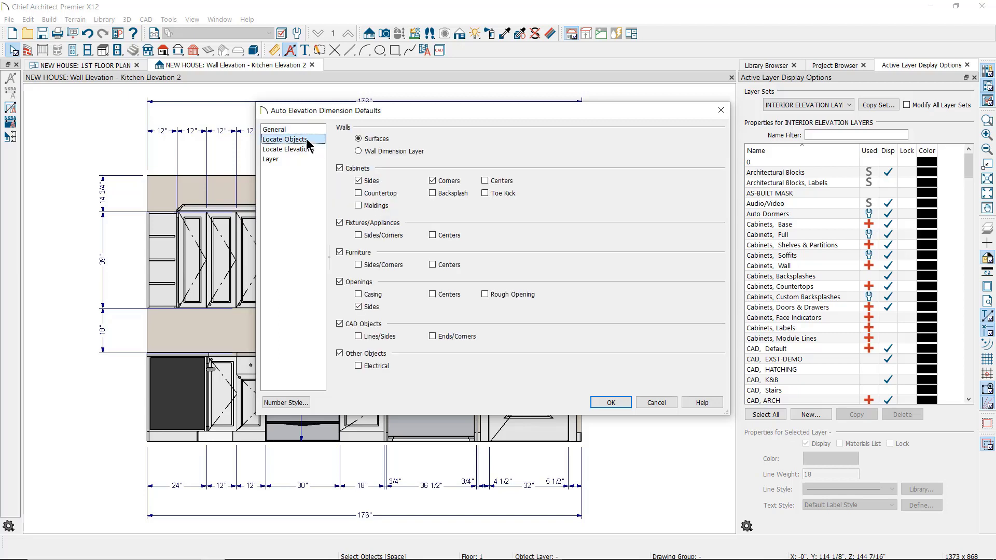
click(289, 159)
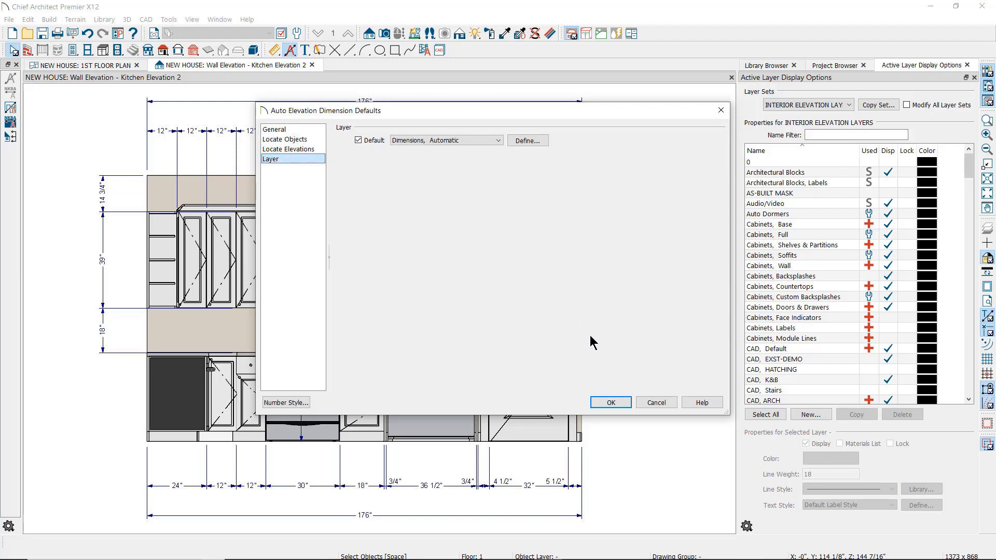
click(621, 404)
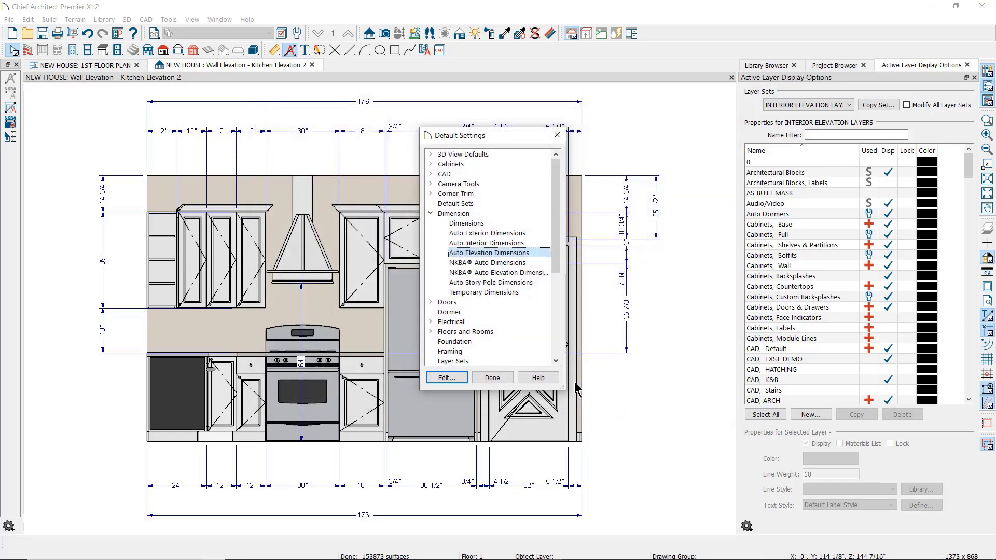
Keep 1/2" Scale Dimension Defaults as the currently active saved dimension set
double_click(474, 224)
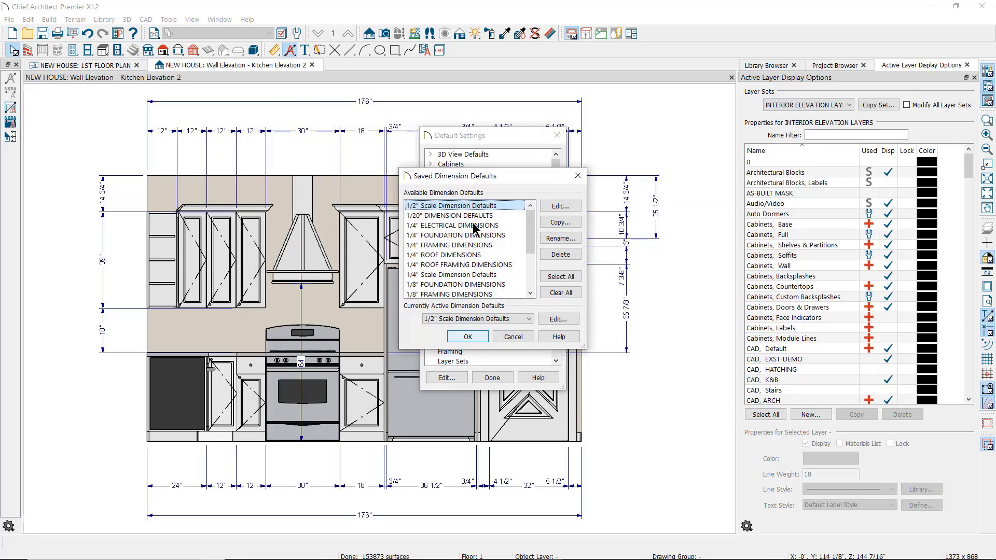
click(467, 320)
click(467, 328)
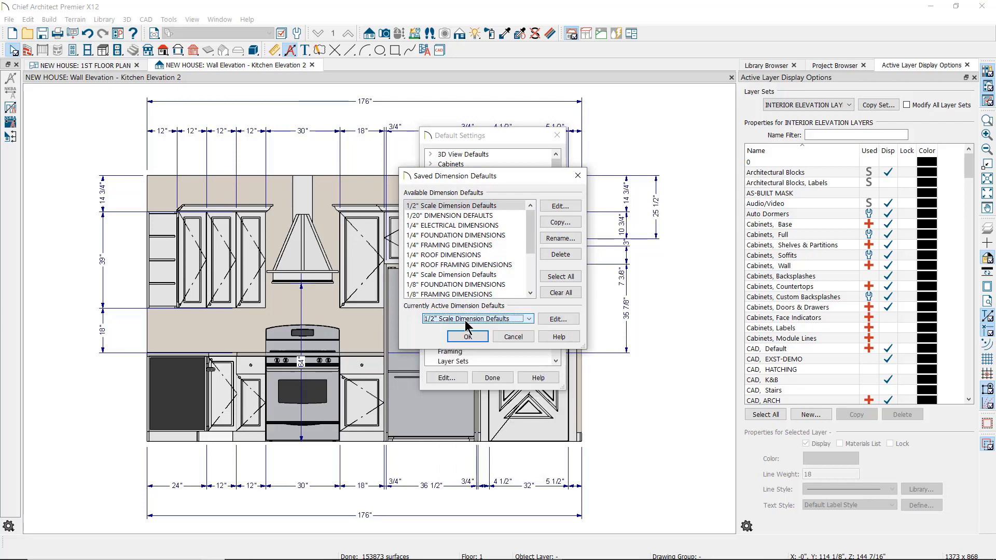
Review the 1/2" Scale defaults' number format, extension line, arrow and text style pages, then close all defaults
click(560, 206)
click(314, 94)
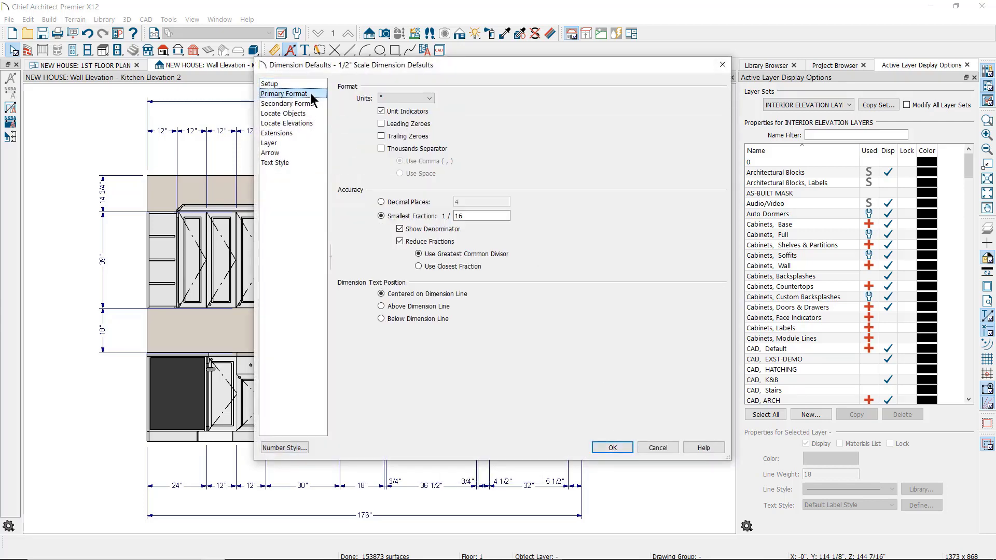
click(310, 134)
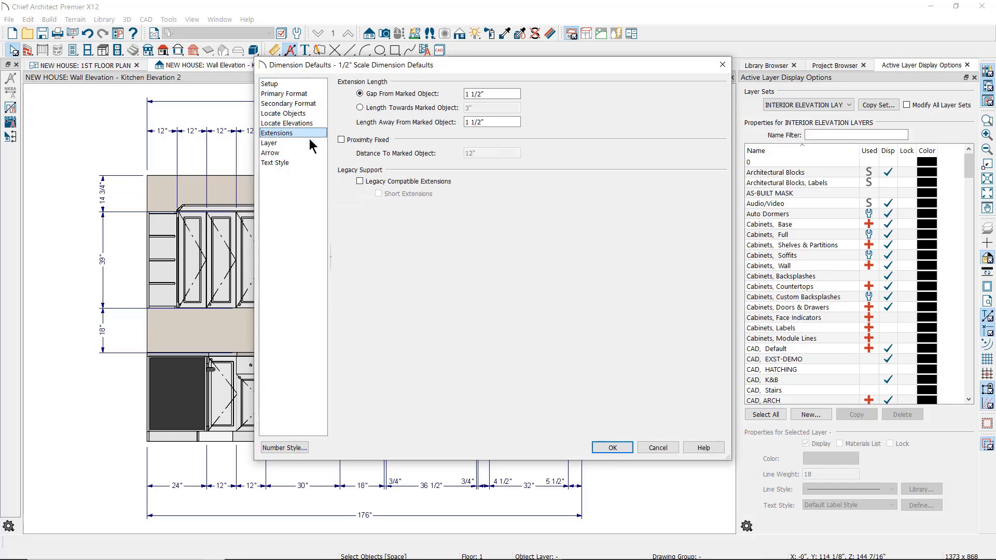
click(313, 153)
click(312, 163)
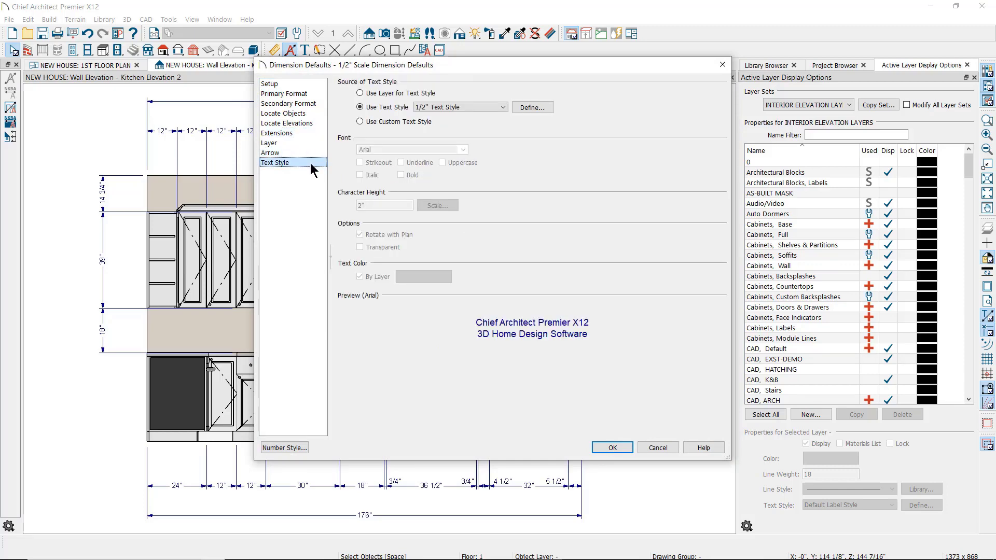
click(613, 448)
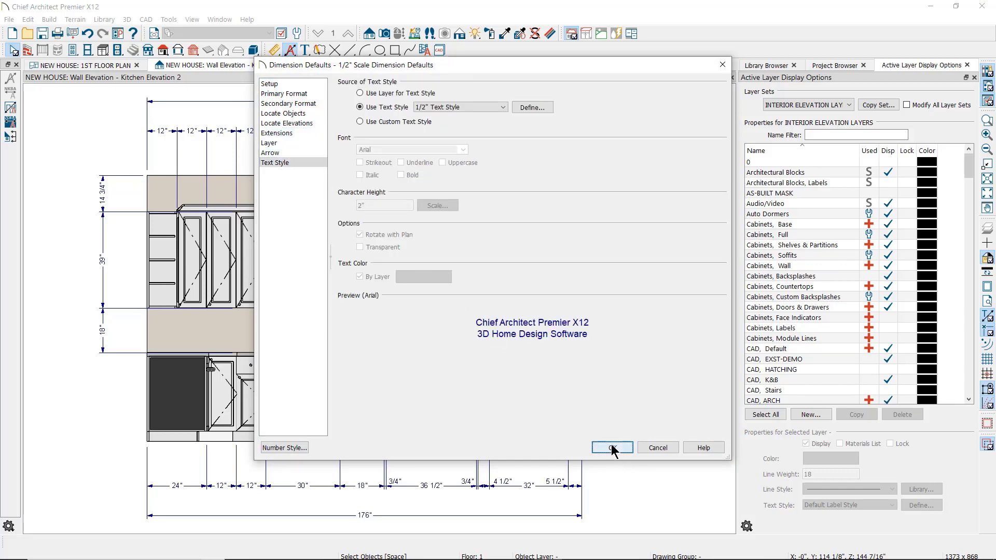
click(506, 385)
click(504, 377)
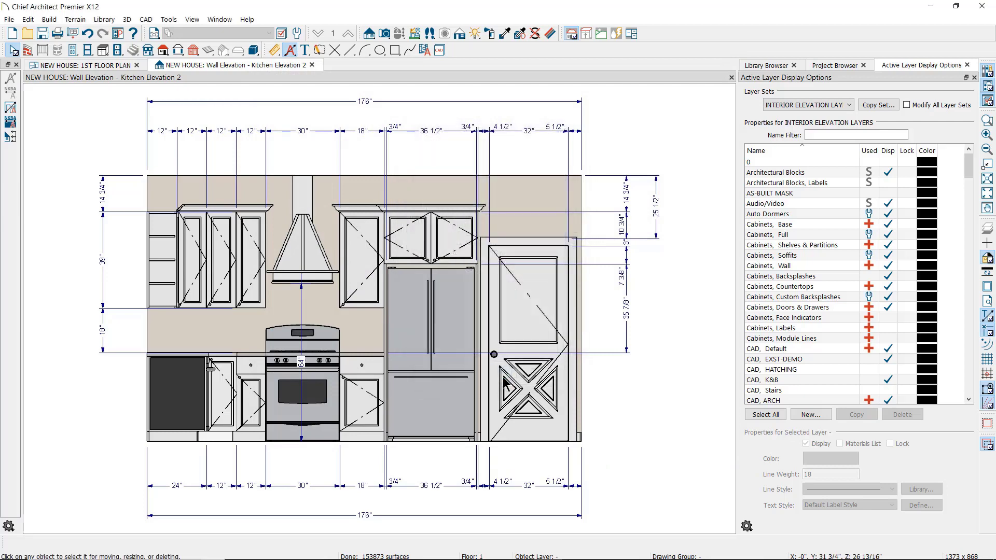
Move the top dimension string lower and remove the refrigerator's middle extension line so it reads 38"
click(507, 132)
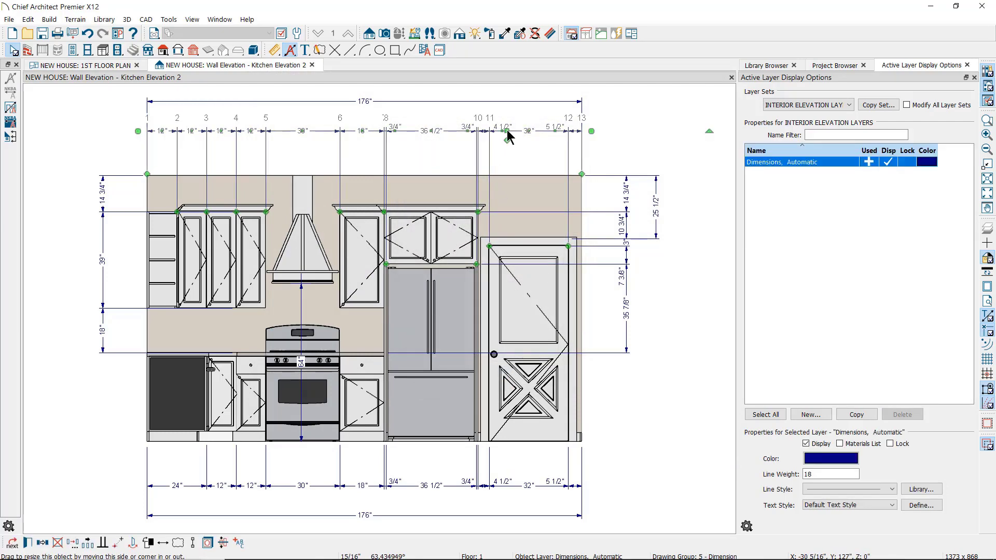
drag(508, 133, 506, 154)
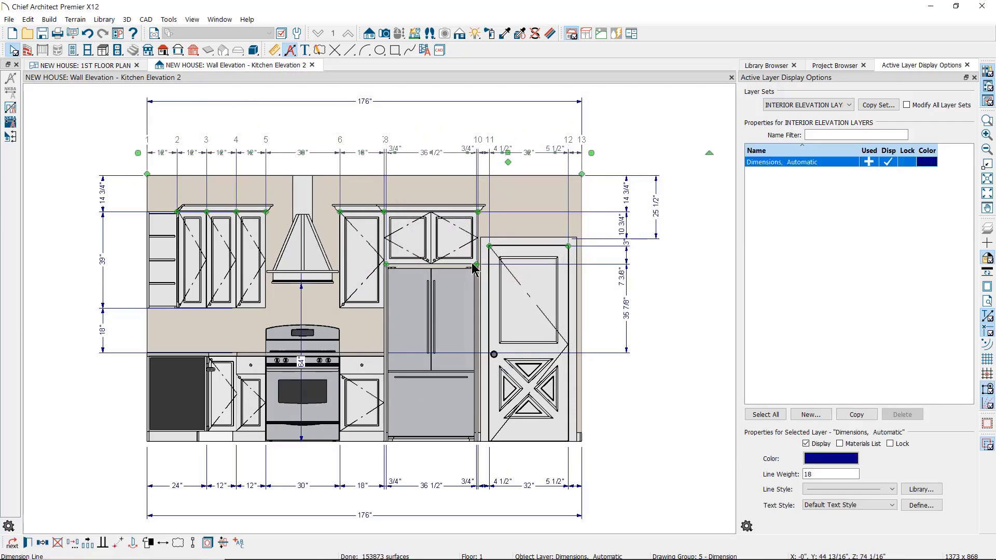
drag(476, 265, 388, 267)
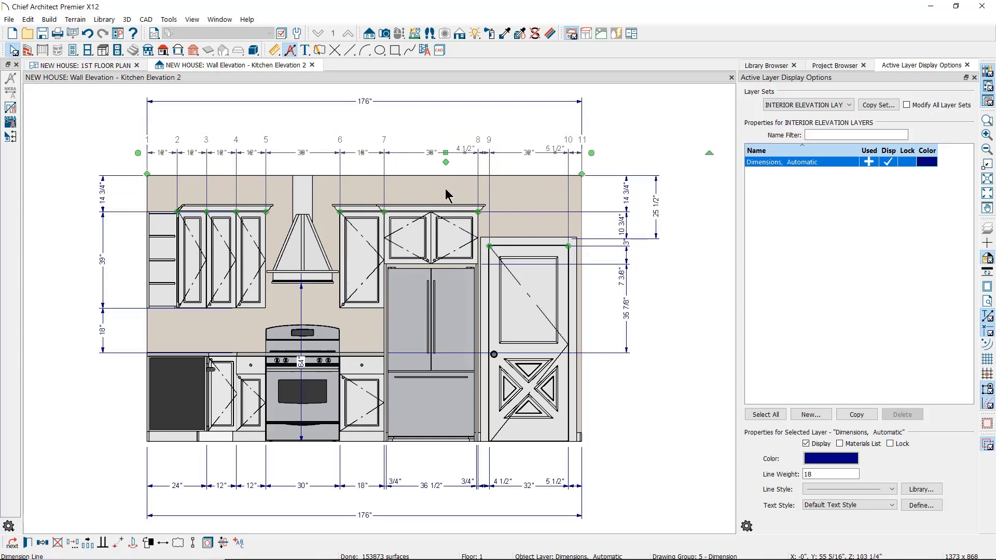
click(614, 149)
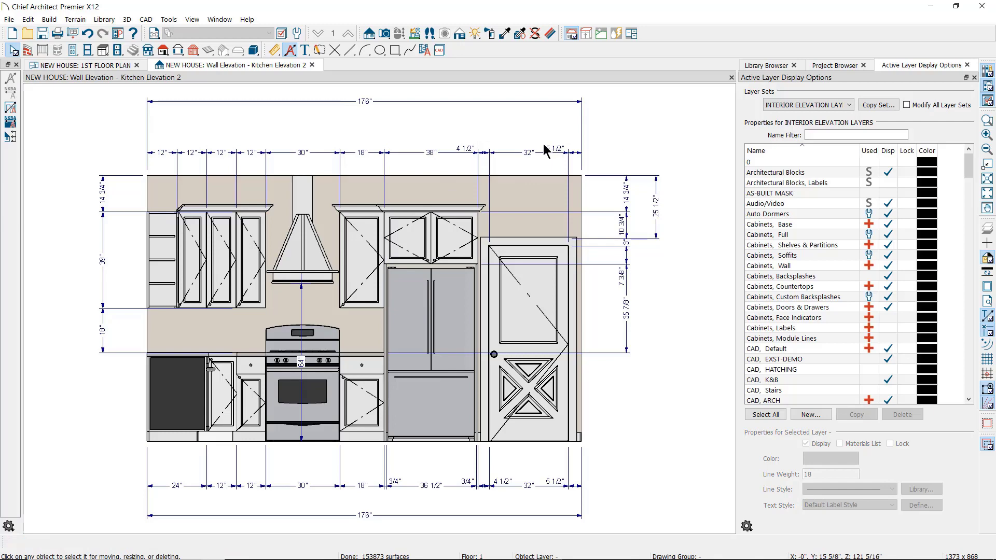
click(545, 148)
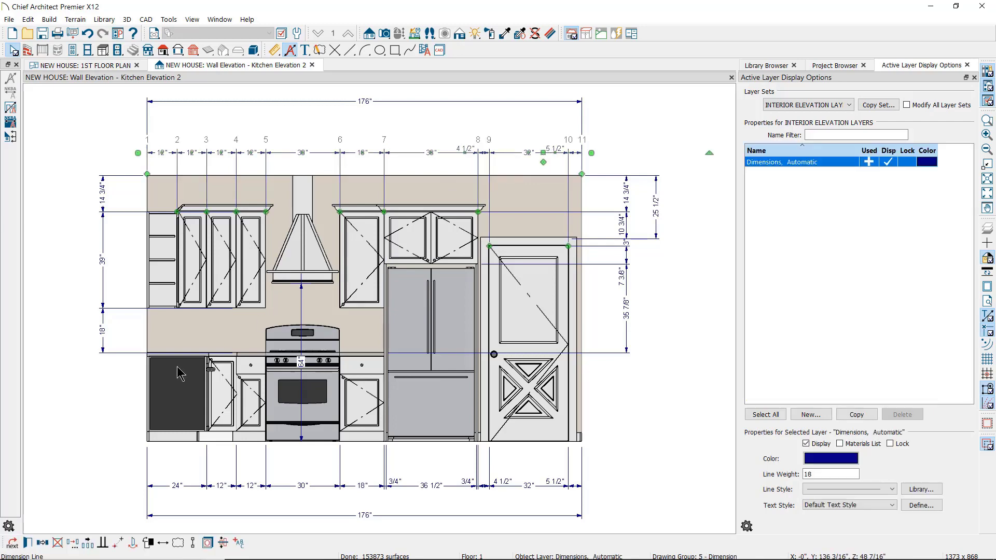
click(28, 543)
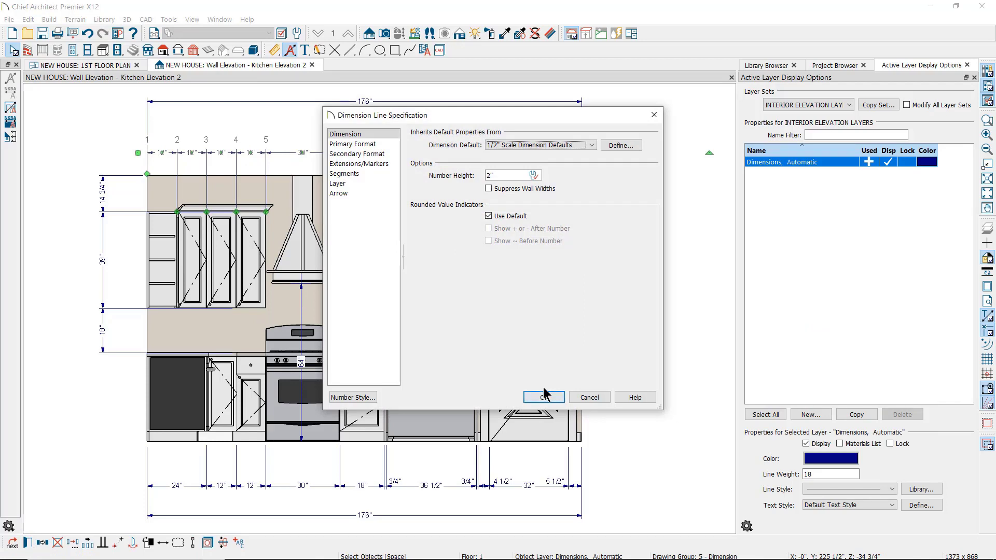
Base the top dimension string on 1/4" Scale Dimension Defaults, giving large text and red 5" arrows
click(577, 146)
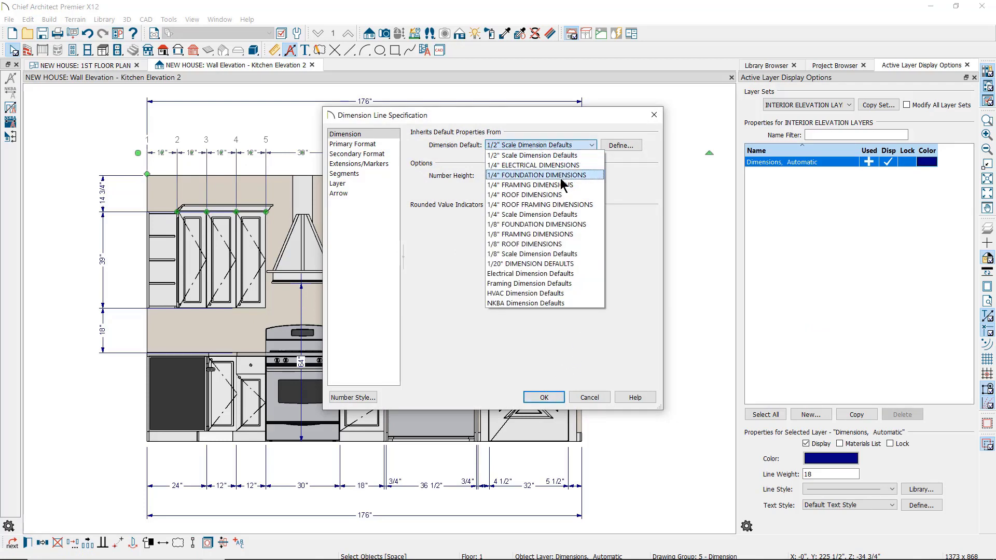
click(556, 214)
click(364, 145)
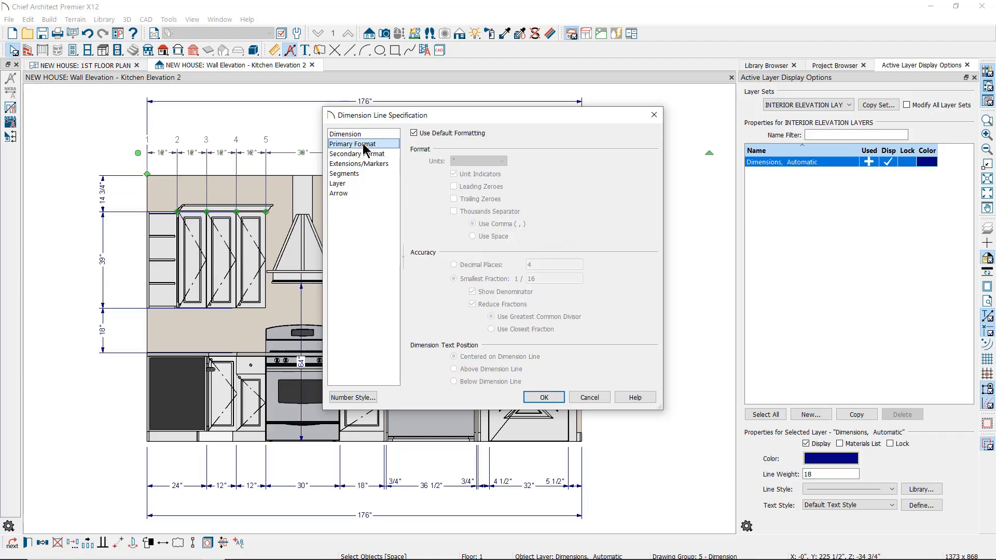
click(347, 183)
click(350, 194)
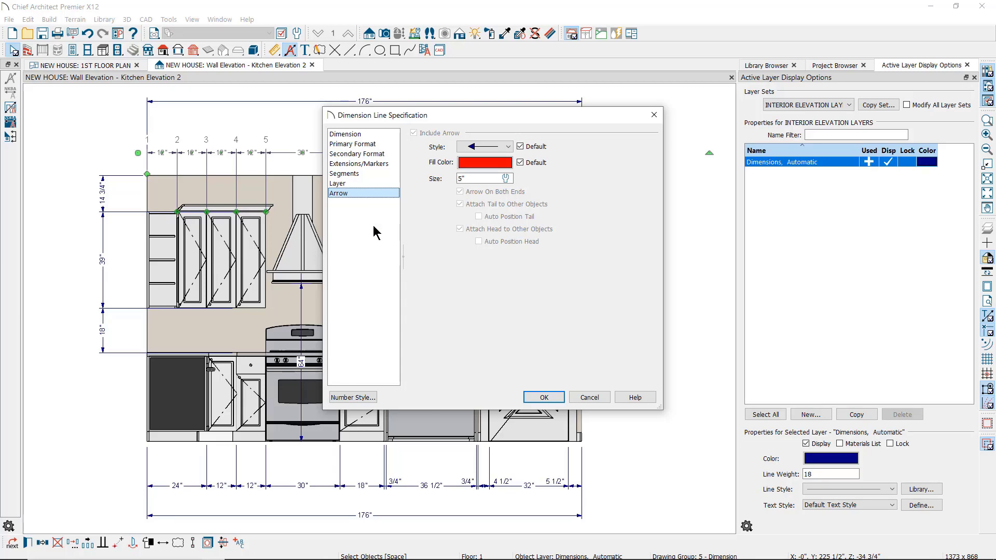
click(544, 398)
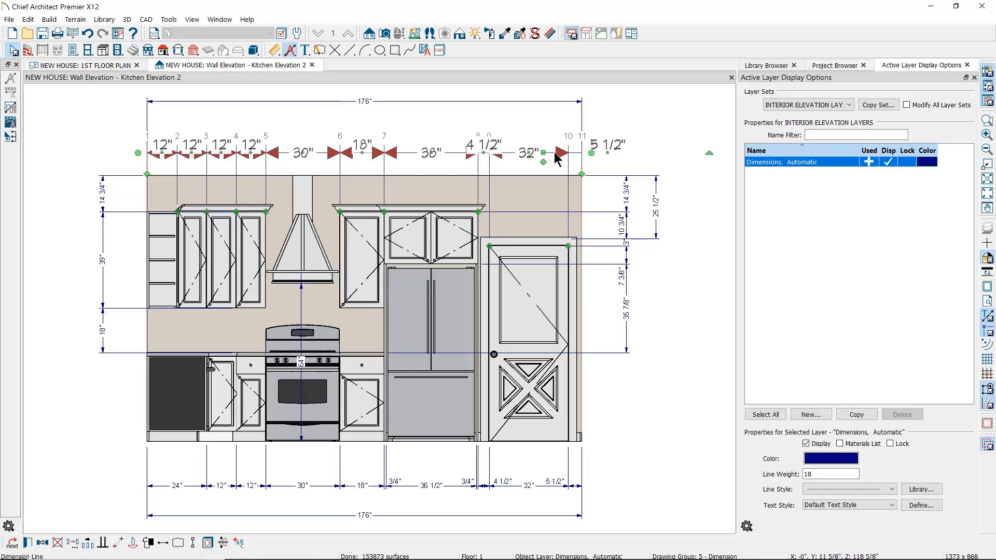
Move the red-arrow string above the 176" dimension and regenerate auto elevation dimensions
drag(543, 151, 543, 86)
scroll(624, 127, down, 2)
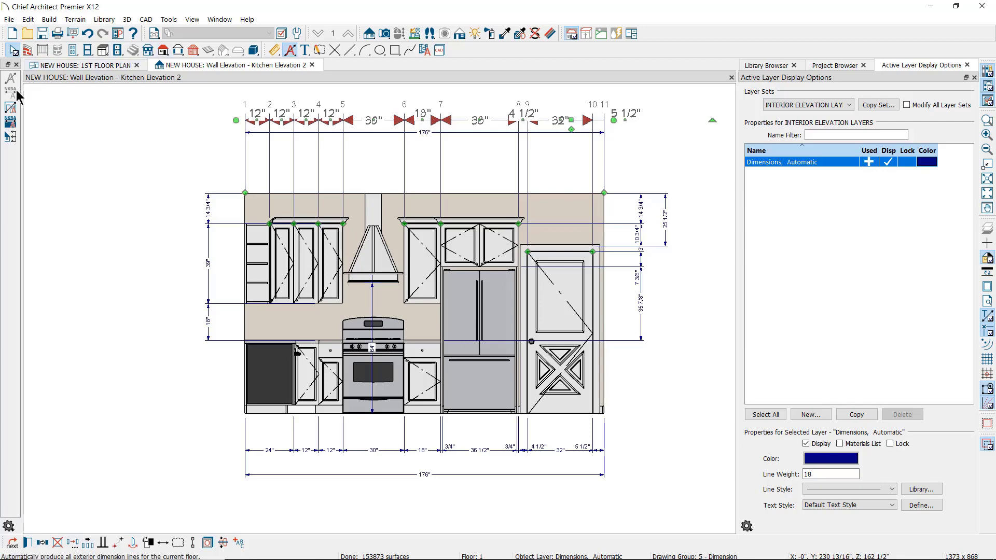
click(10, 112)
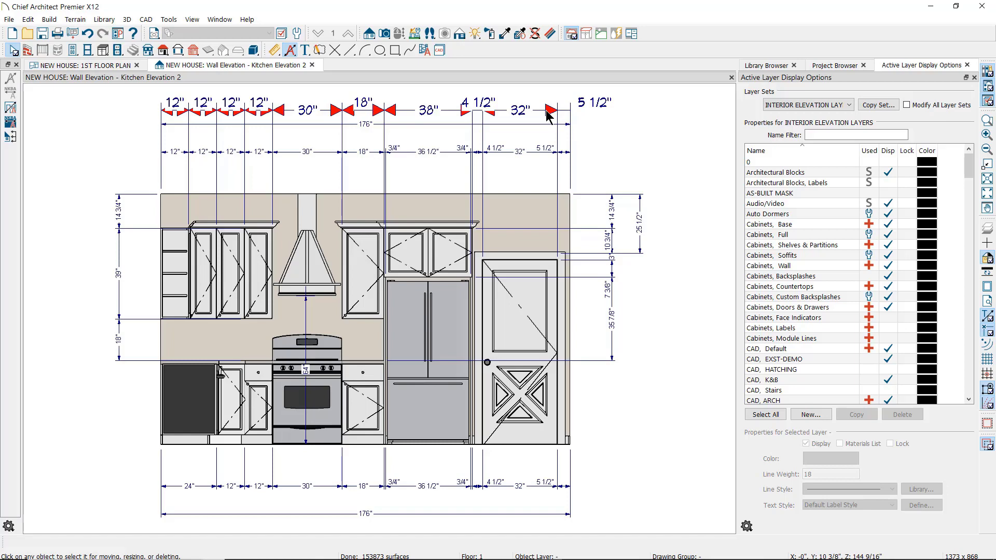
Delete the oversized red-arrow dimension string above the kitchen elevation
click(582, 110)
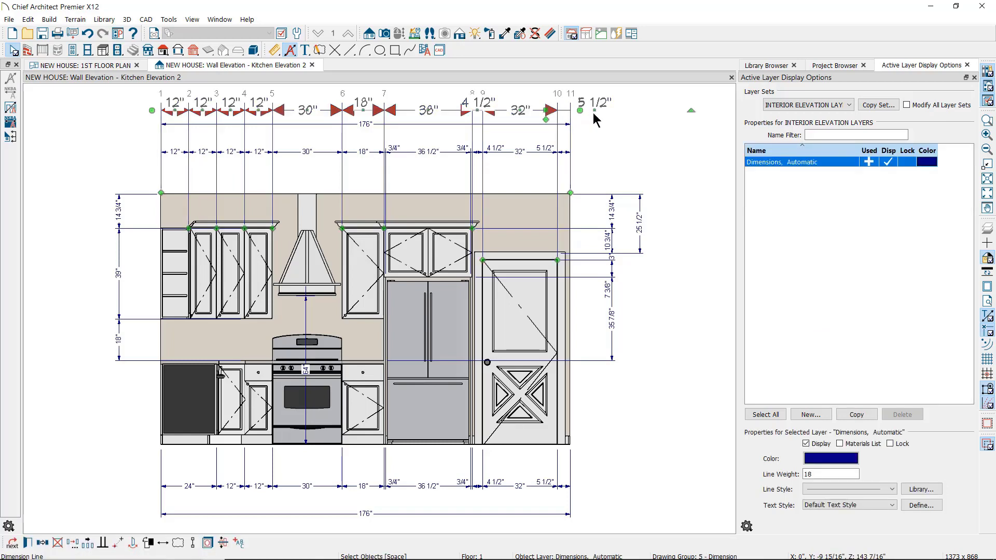
key(Escape)
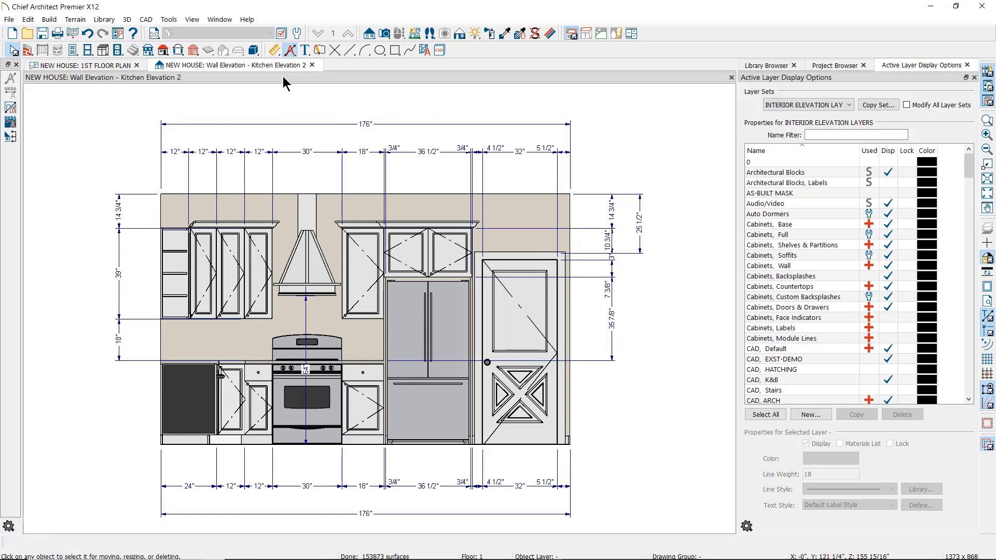
Box-select every dimension string around the kitchen elevation with Manual Dimension and delete them all
click(273, 49)
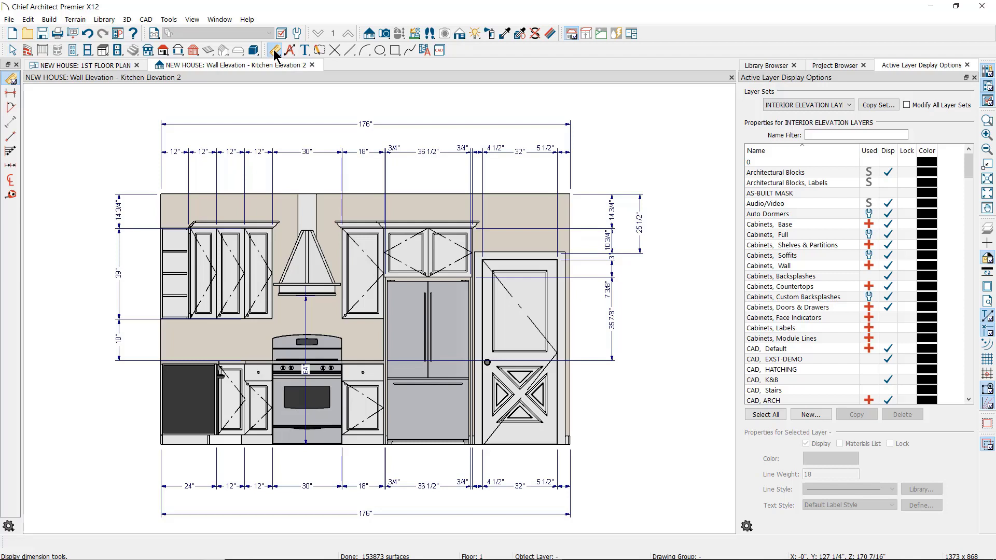
click(11, 81)
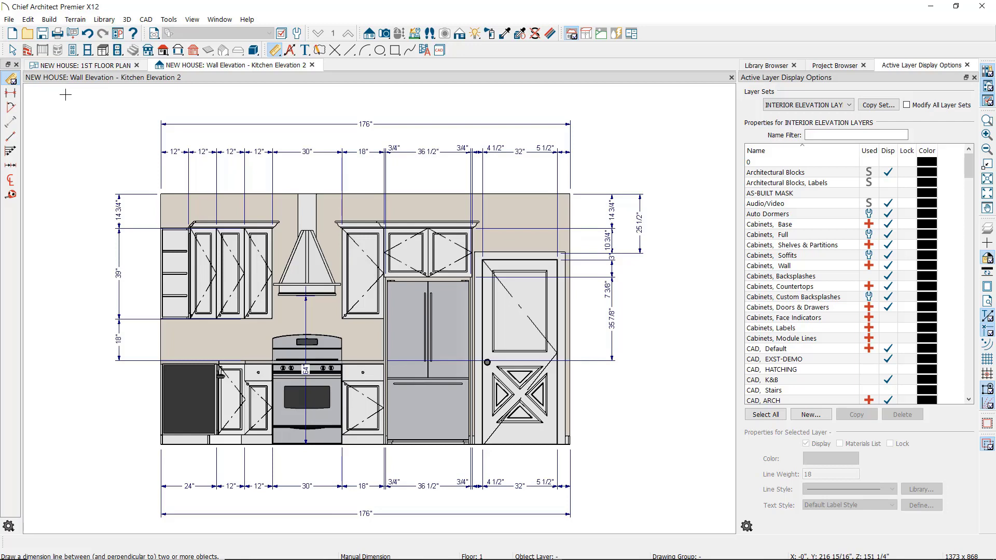
drag(66, 94, 673, 529)
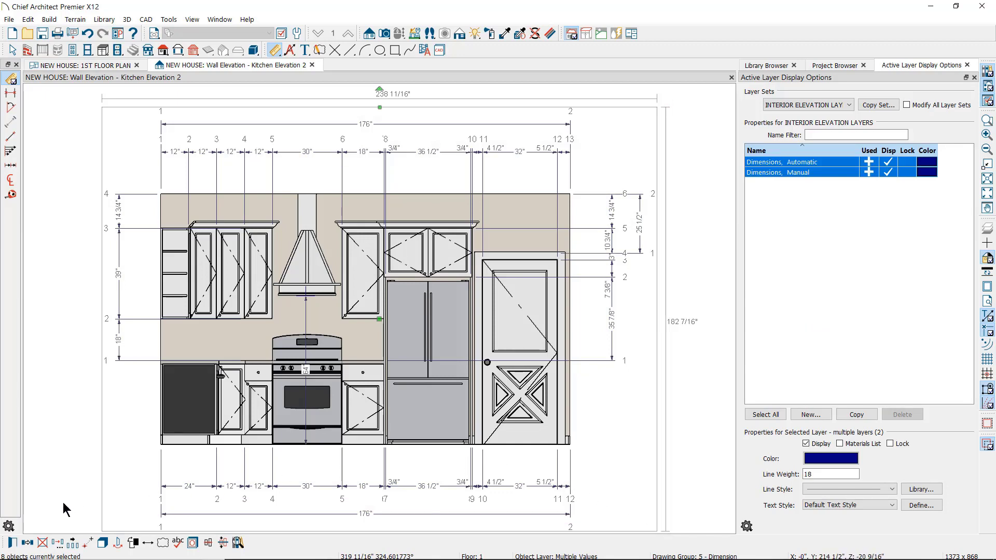
click(43, 543)
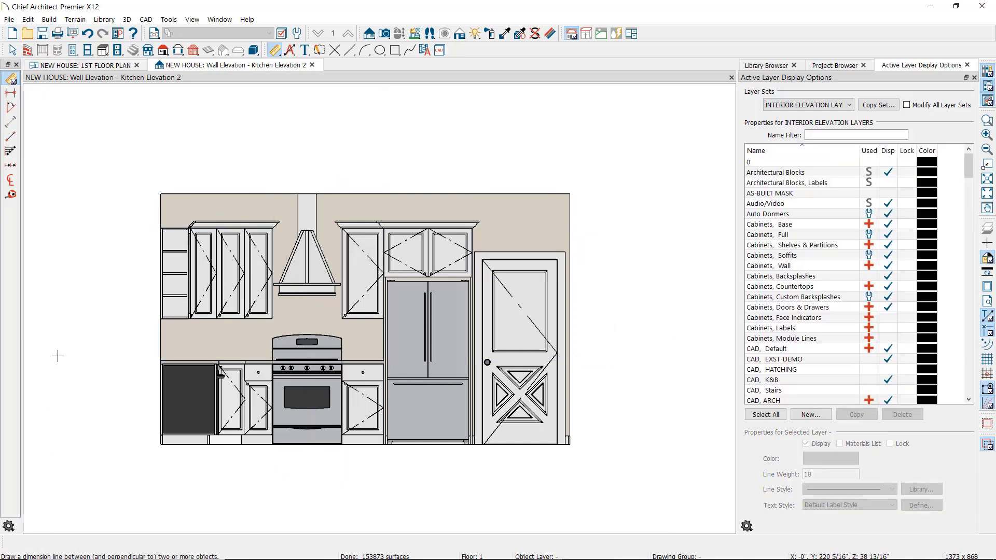
click(290, 50)
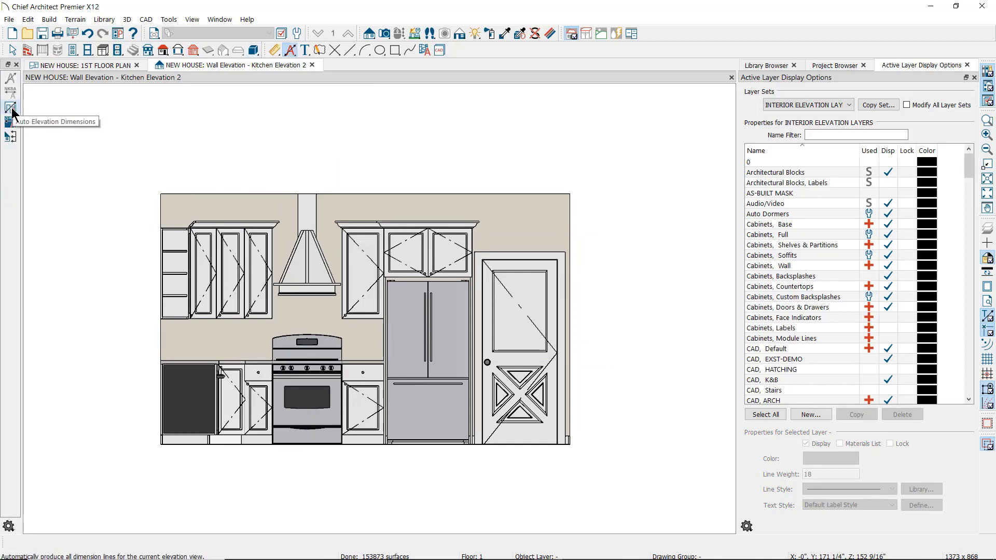
Replace standard auto dimensions with NKBA auto elevation dimensions showing 107 3/4" heights and 63"/113" spans
click(10, 108)
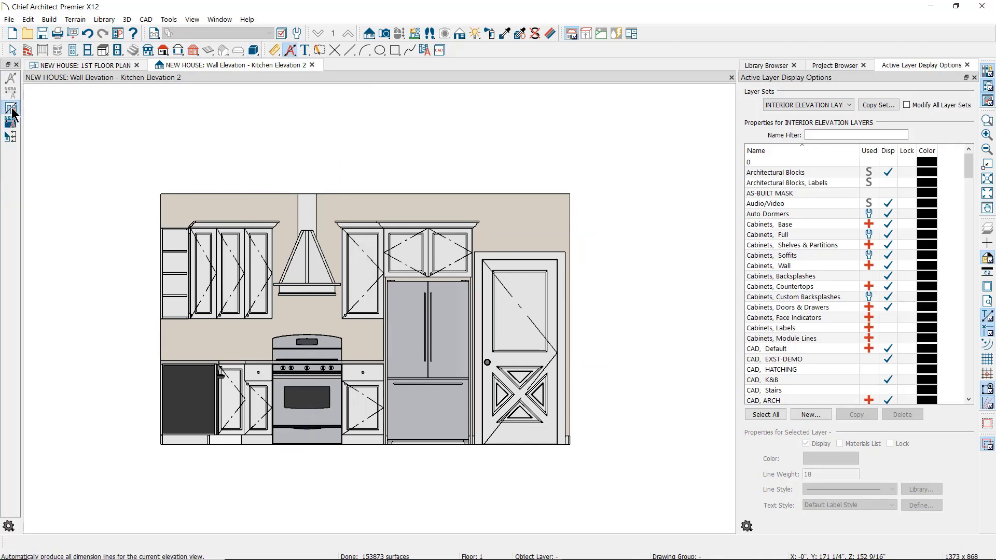
click(88, 33)
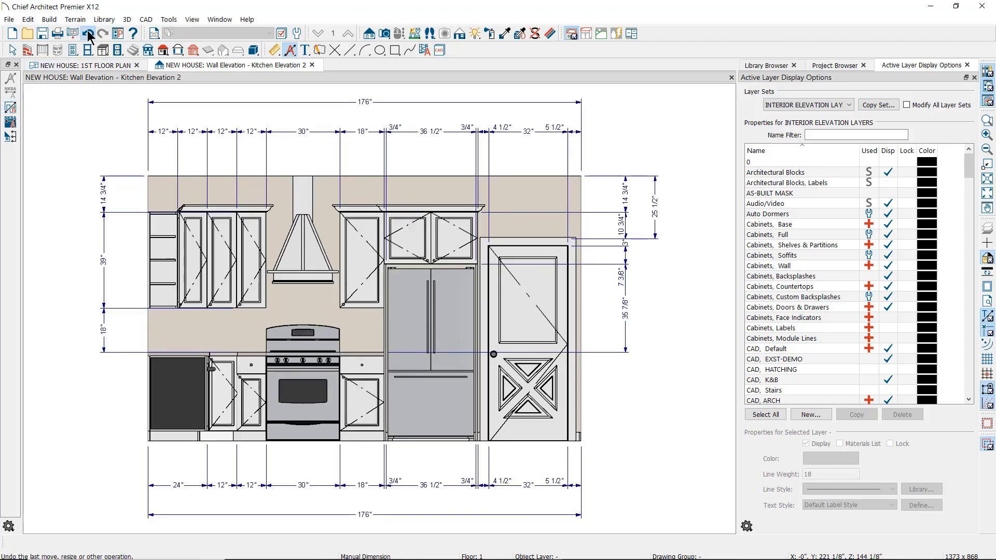
click(12, 124)
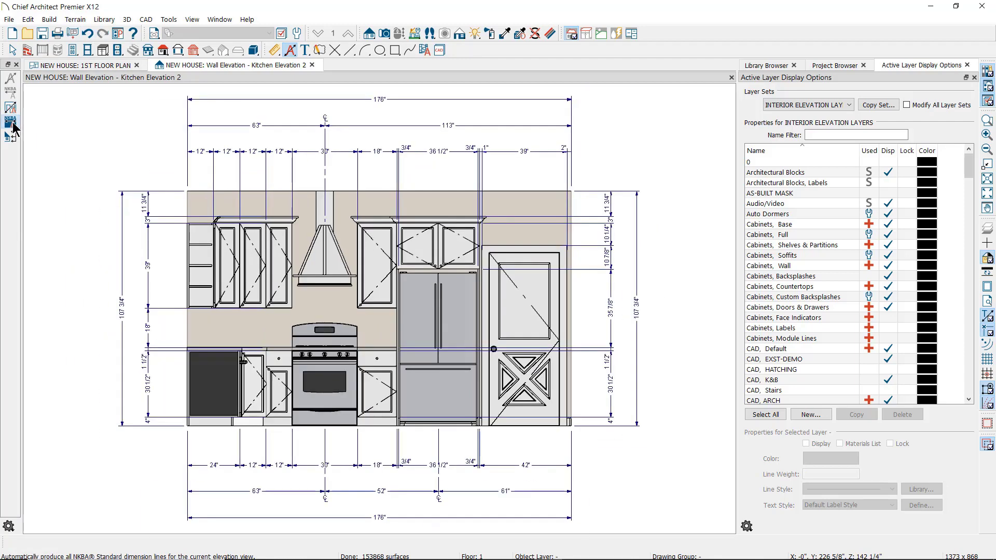
click(295, 33)
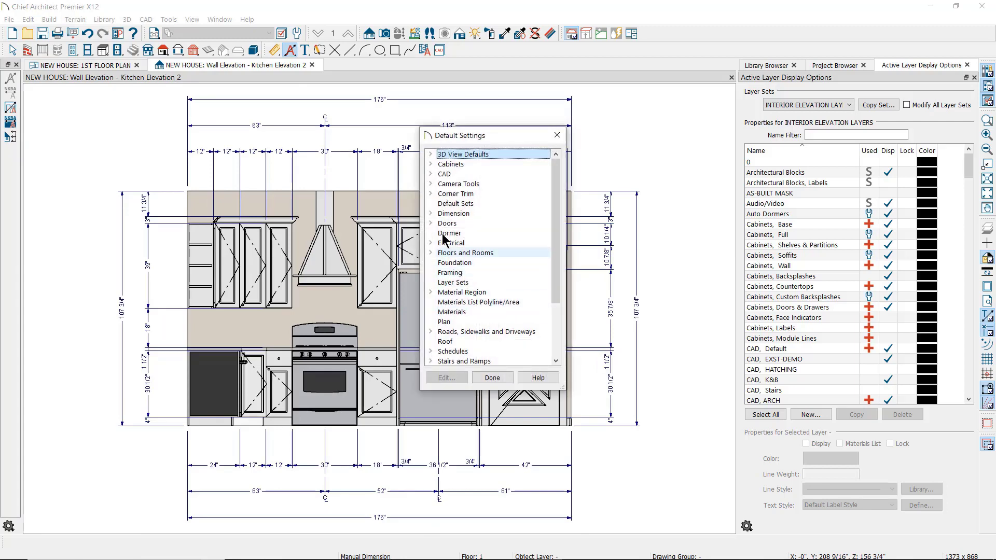
Review the NKBA Auto Elevation Dimensions defaults' Locate Objects and Layer settings
click(431, 213)
click(472, 273)
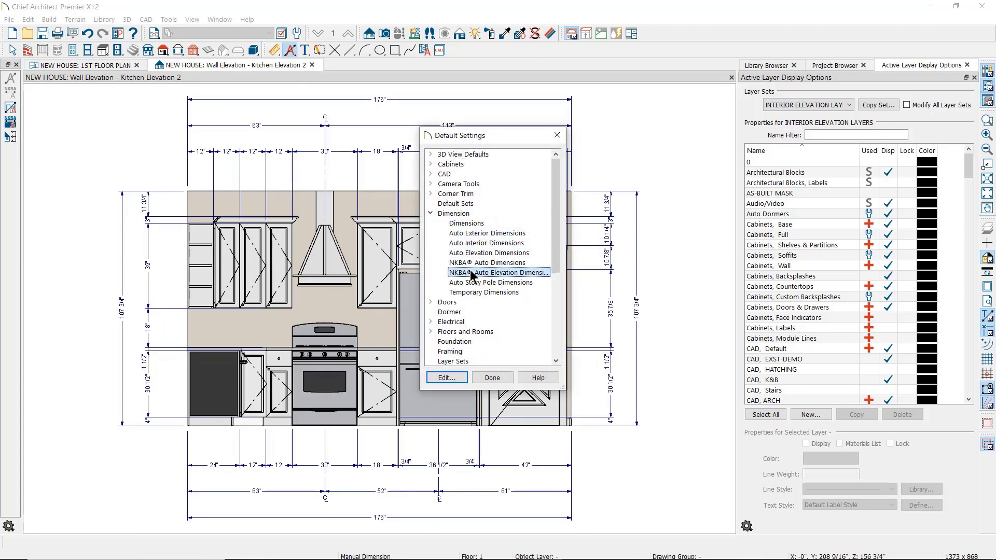
click(447, 378)
click(392, 226)
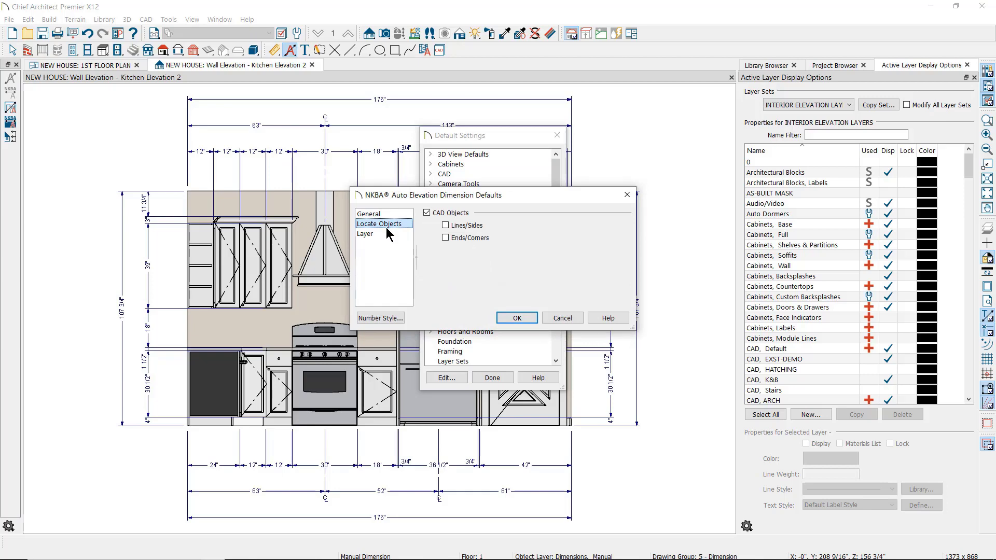
click(378, 234)
click(517, 318)
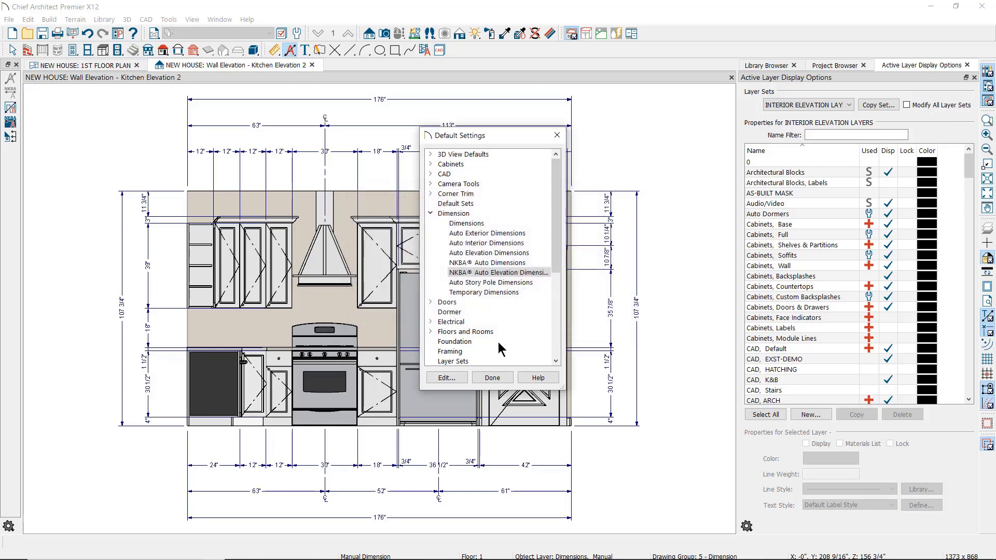
click(489, 377)
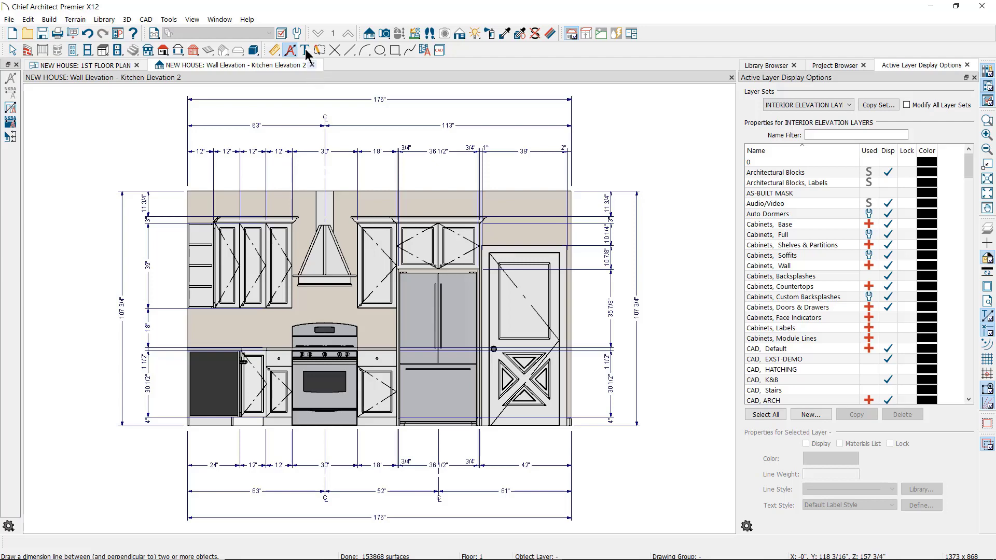
Set Currently Active Dimension Defaults to NKBA Dimension Defaults and close the defaults
click(298, 34)
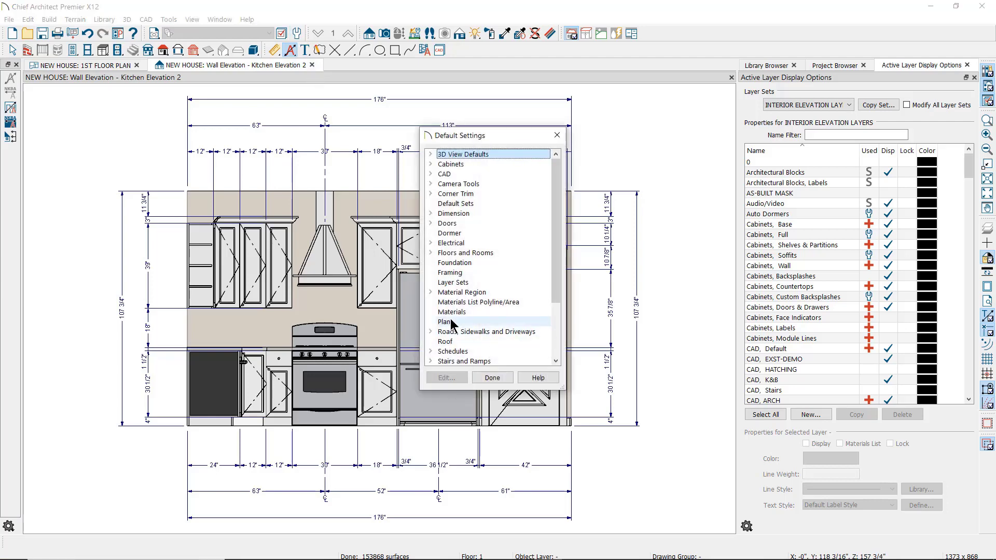
click(430, 213)
double_click(461, 224)
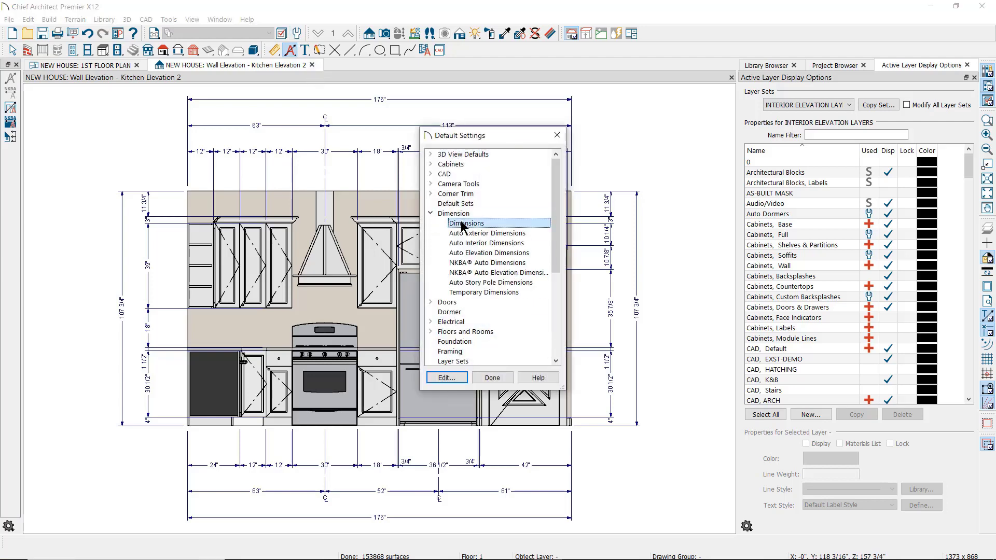
click(514, 319)
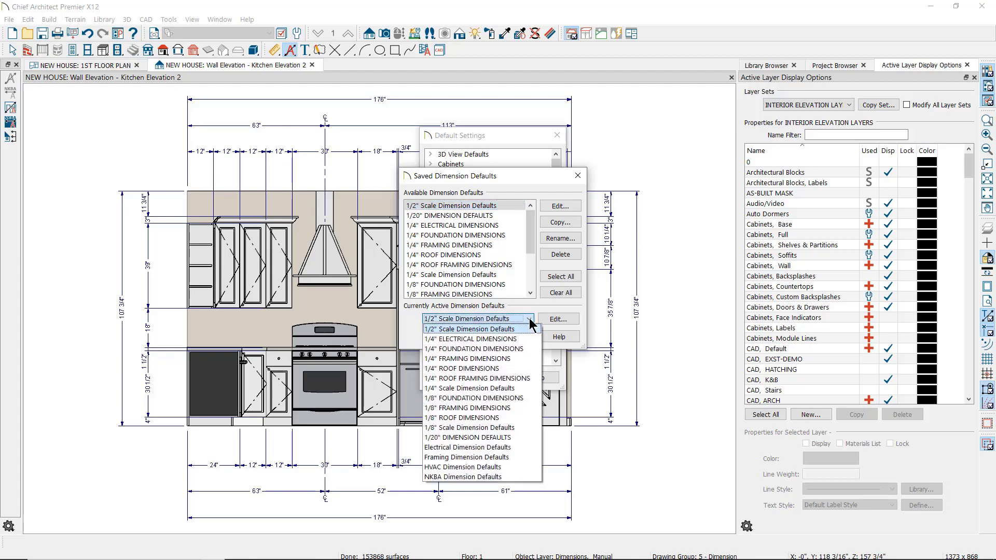
click(497, 475)
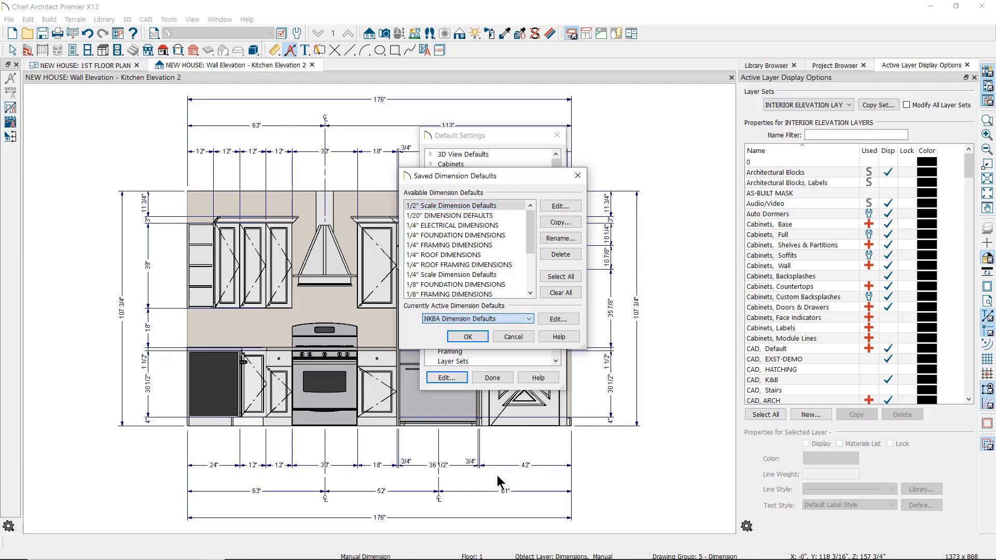
click(478, 336)
click(493, 379)
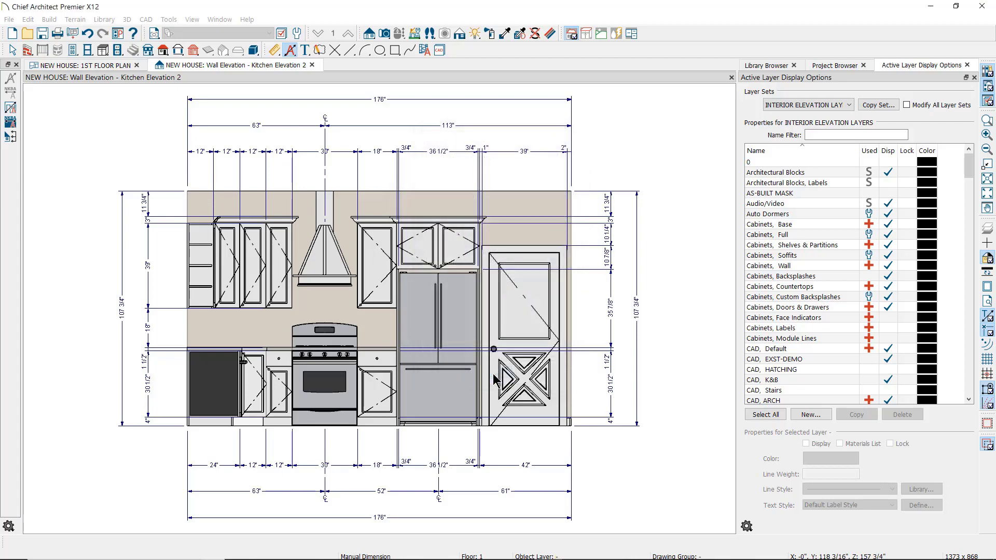
click(11, 122)
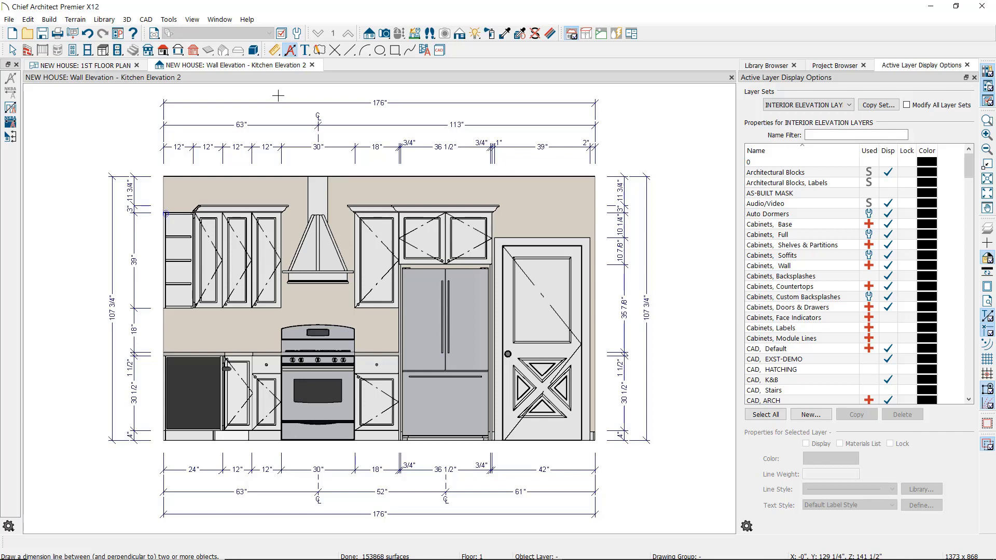
click(274, 50)
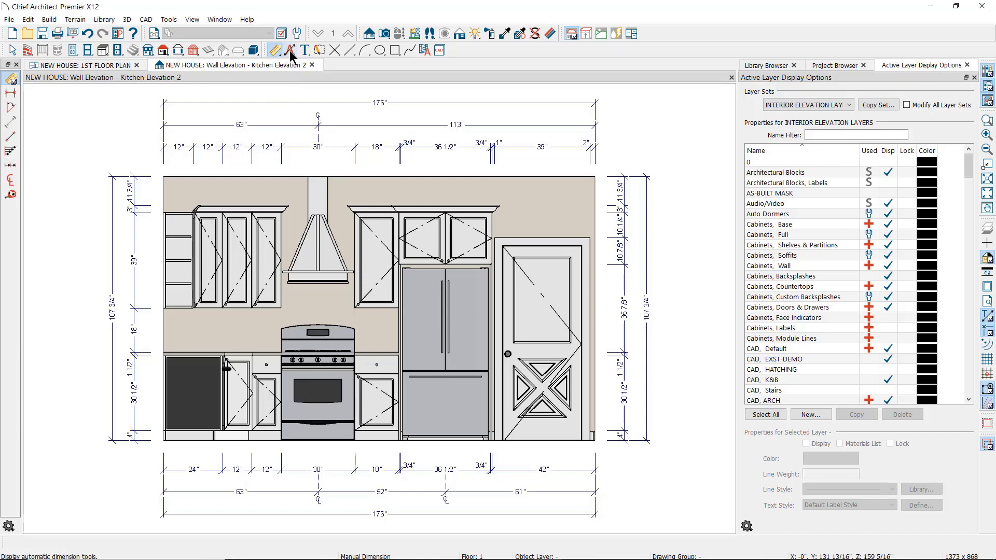
click(291, 51)
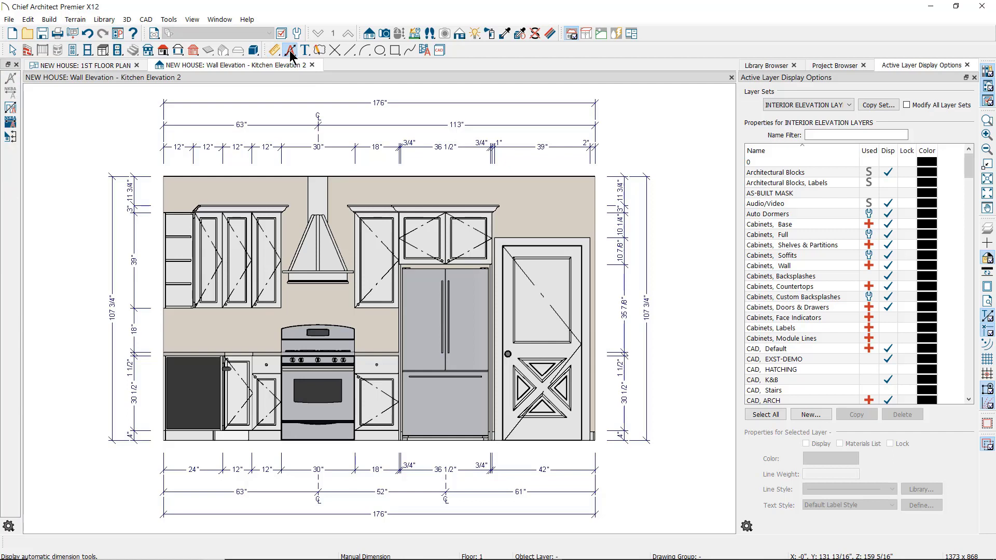